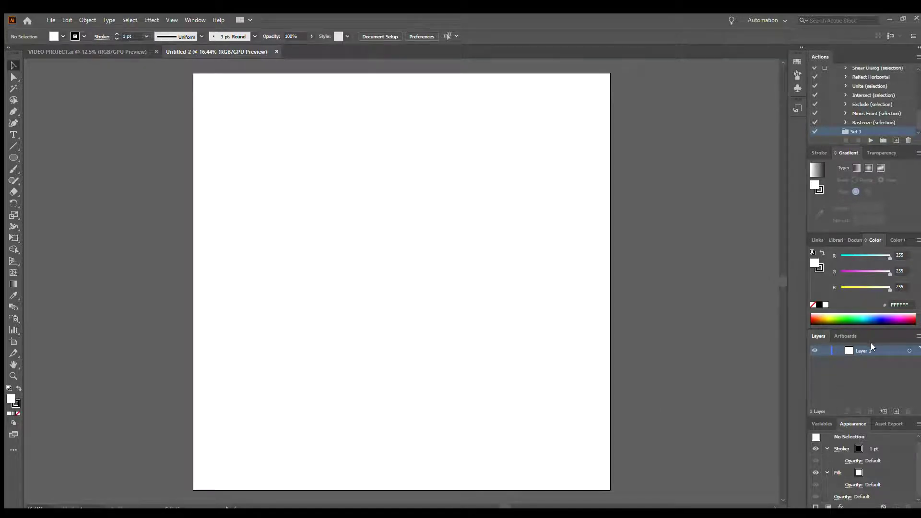
Draw a 3000 × 3000 px square covering the whole artboard and fill it with black.
left_click(909, 350)
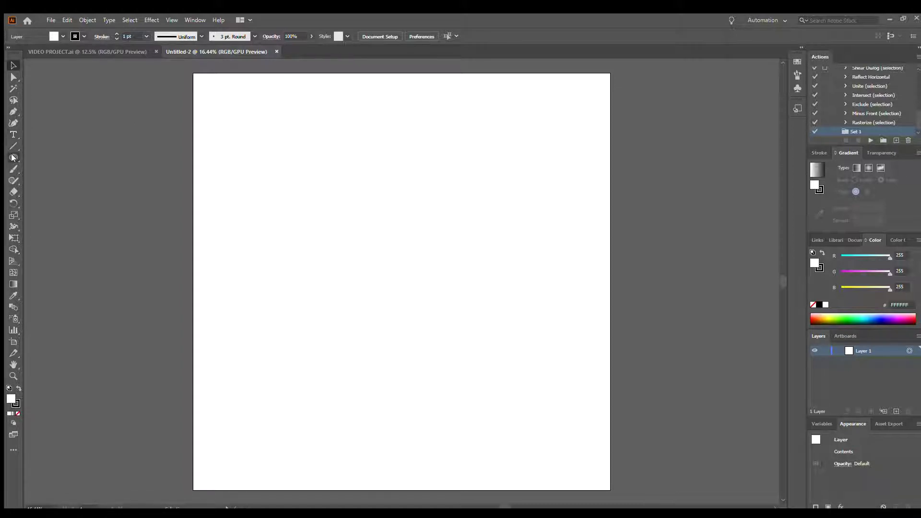
key("m")
left_click_drag(195, 73, 610, 489)
key("shift")
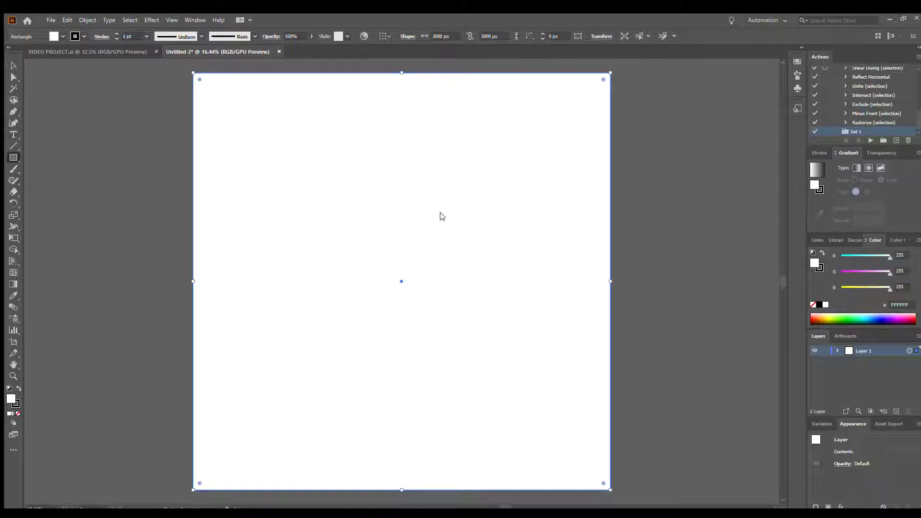
key("shift+x")
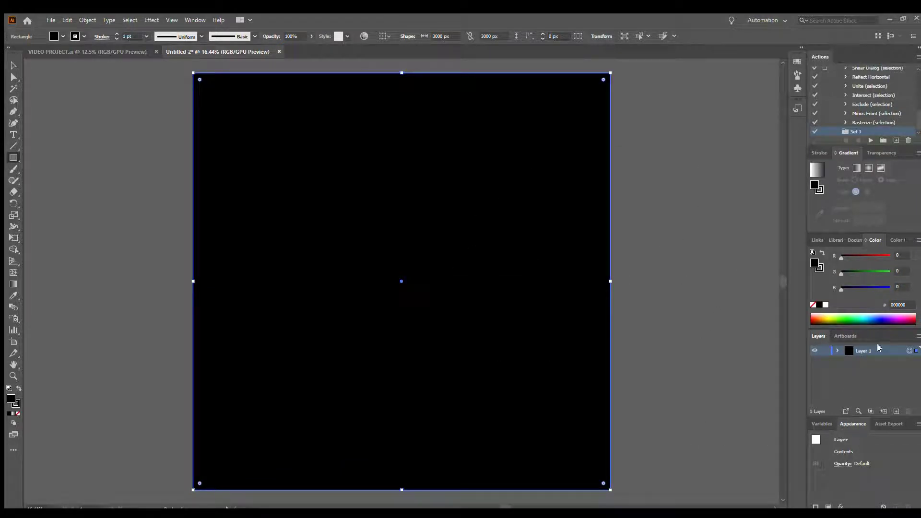
Add a second layer above the first, naming the lower one BACKGROUND and the upper one FIGURE.
left_click(894, 410)
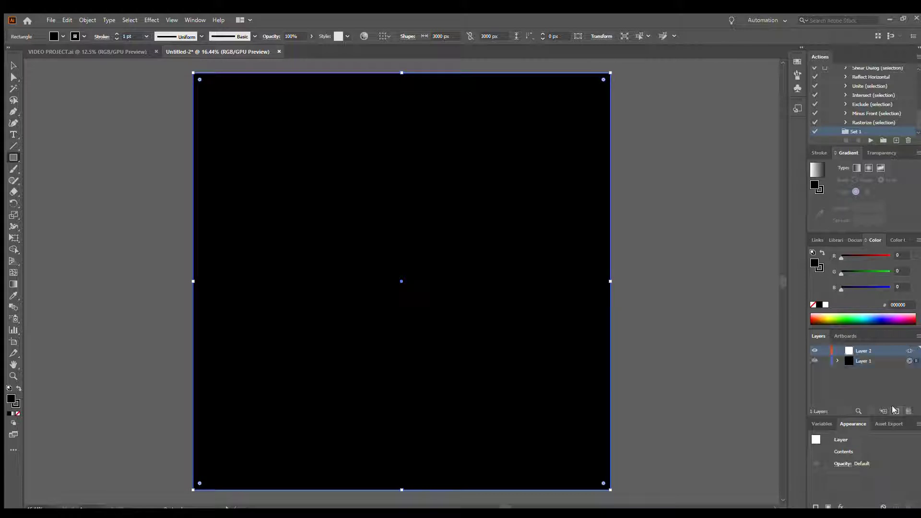
double_click(866, 361)
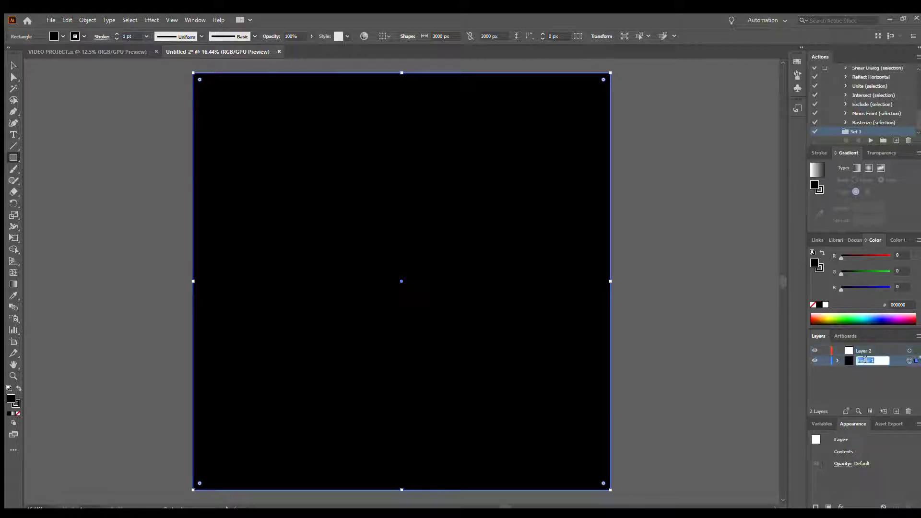
key("BackSpace")
type("BACKGROUND")
double_click(869, 350)
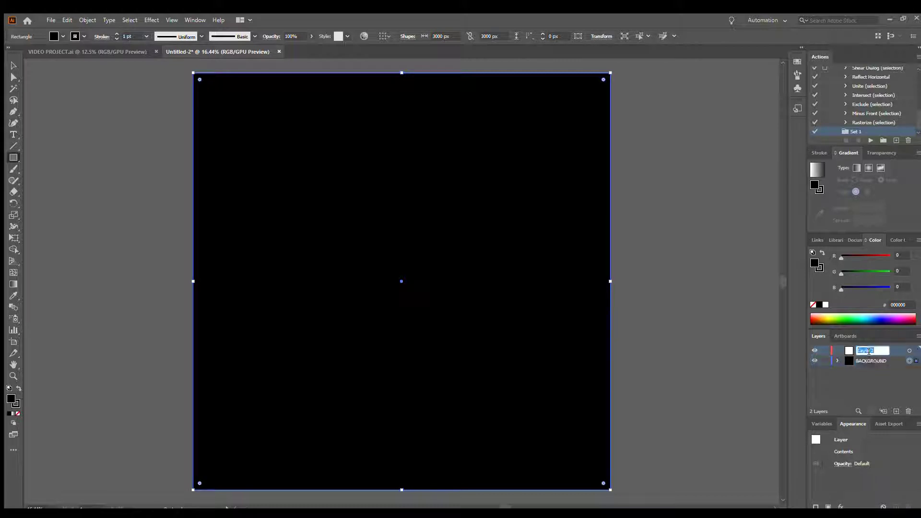
type("FIGURE")
key("Return")
On the FIGURE layer, draw a square about 879 px wide from the artboard's center and fill it with white.
left_click(908, 351)
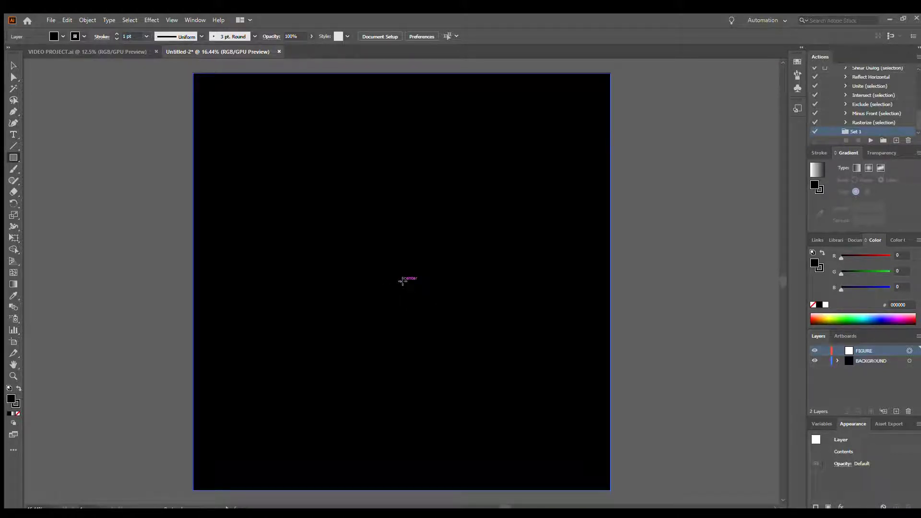
left_click(402, 281)
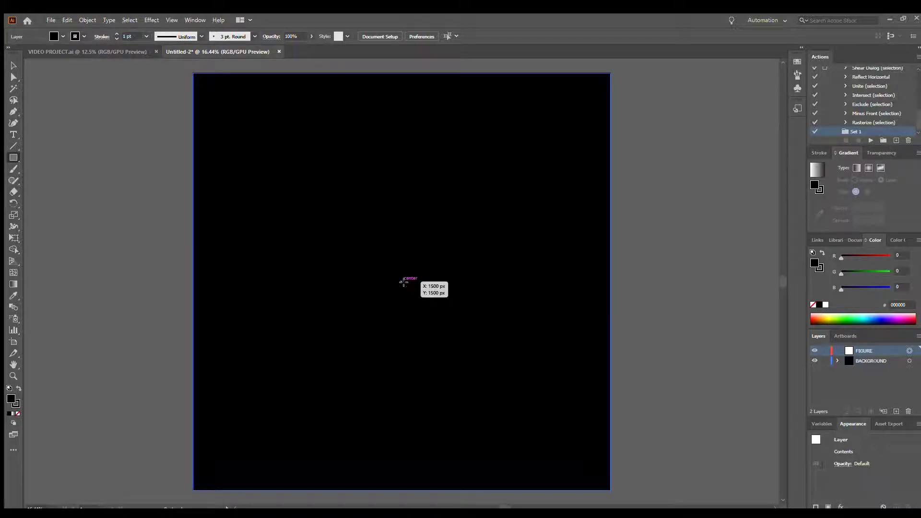
left_click_drag(402, 282, 401, 235)
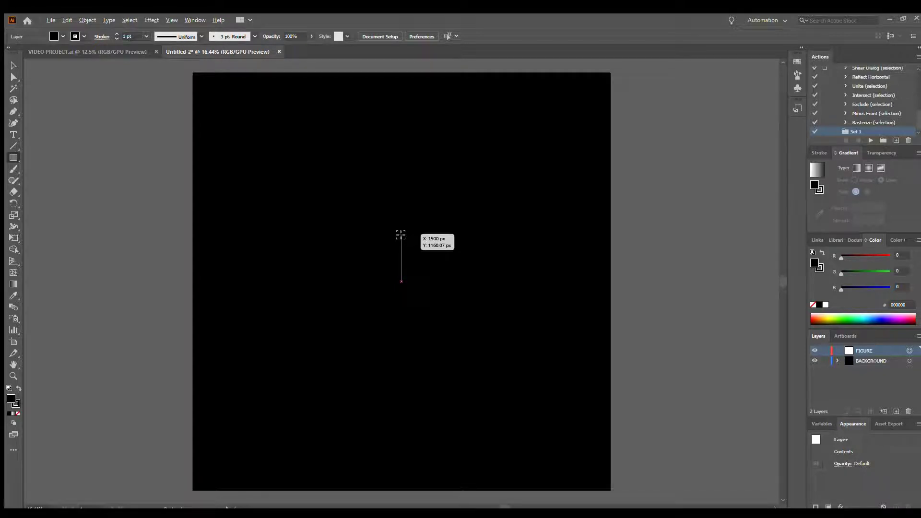
mouse_move(400, 234)
left_mouse_down()
mouse_move(401, 281)
mouse_move(498, 374)
mouse_move(374, 308)
mouse_move(461, 334)
mouse_move(362, 319)
mouse_move(450, 302)
mouse_move(397, 347)
mouse_move(448, 349)
mouse_move(578, 460)
mouse_move(450, 329)
mouse_move(462, 342)
left_mouse_up()
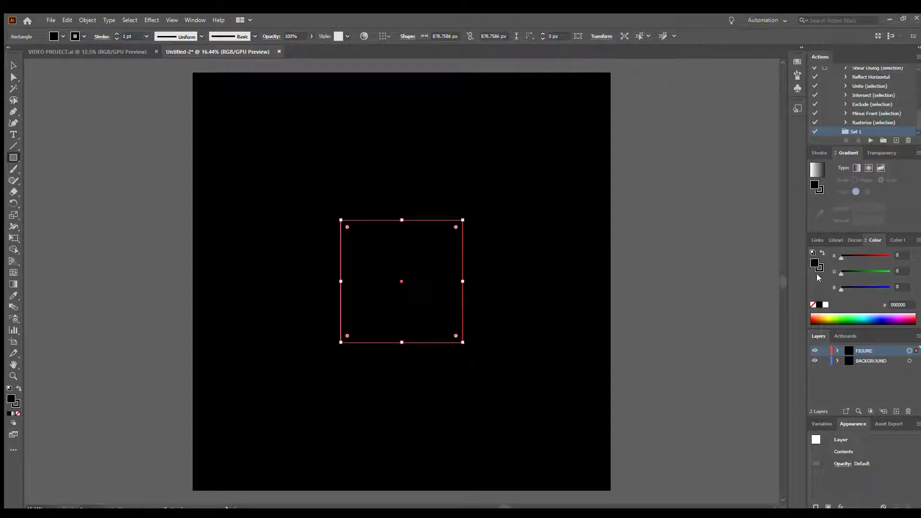
left_click(826, 304)
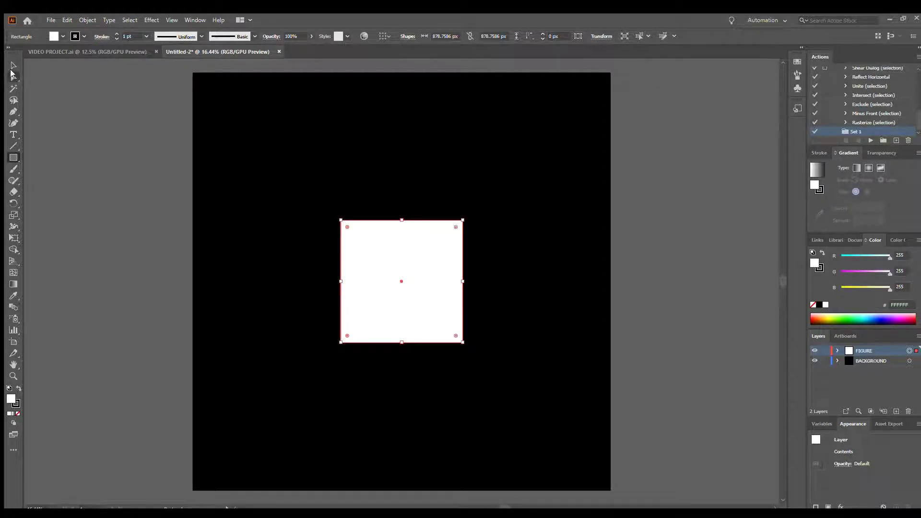
Try to select three corner anchor points of the white square with the Direct Selection tool.
left_click(13, 76)
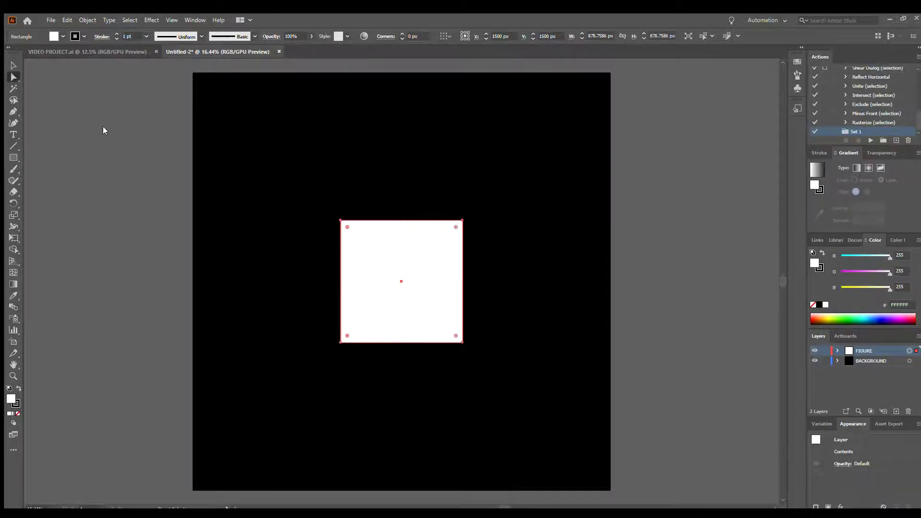
left_click(461, 220)
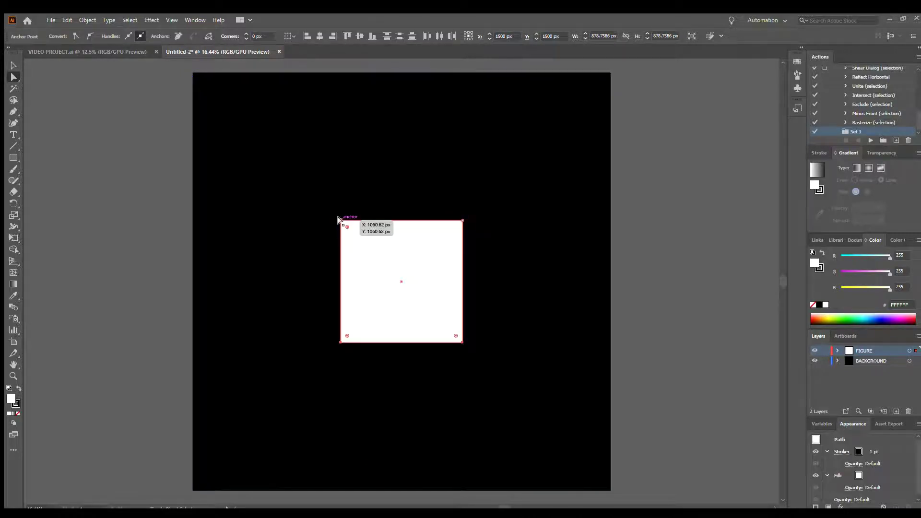
left_click(459, 220)
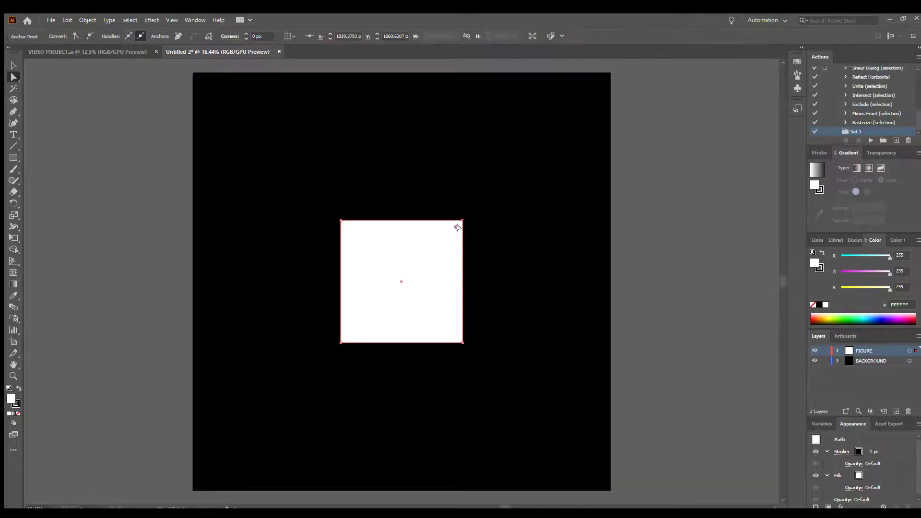
left_click(462, 342, "shift")
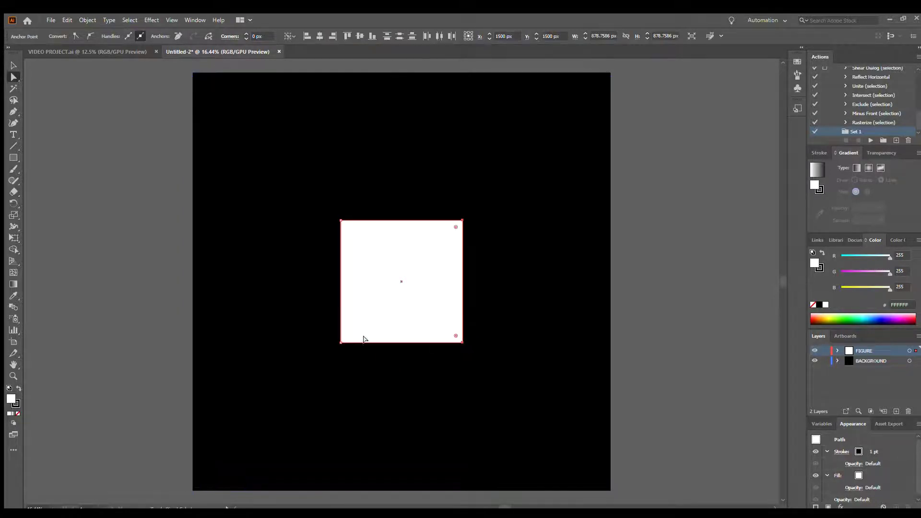
left_click(336, 339, "shift")
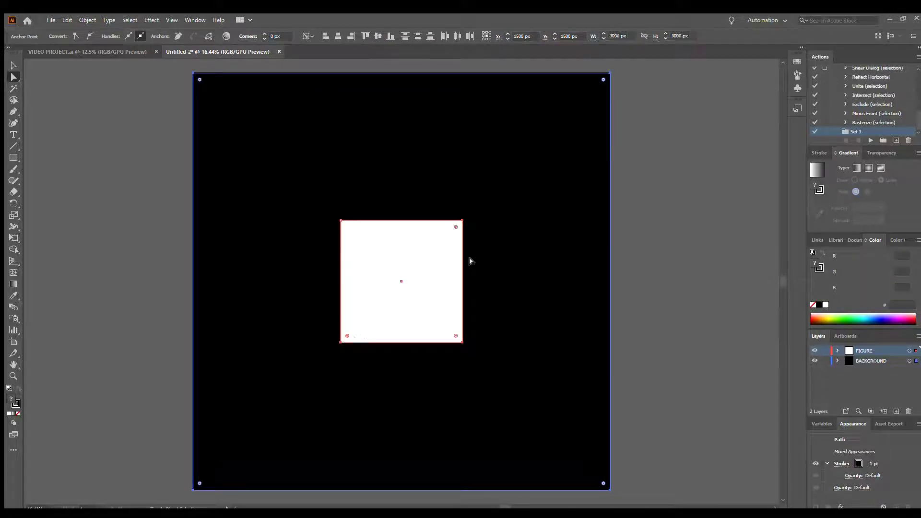
left_click(633, 255)
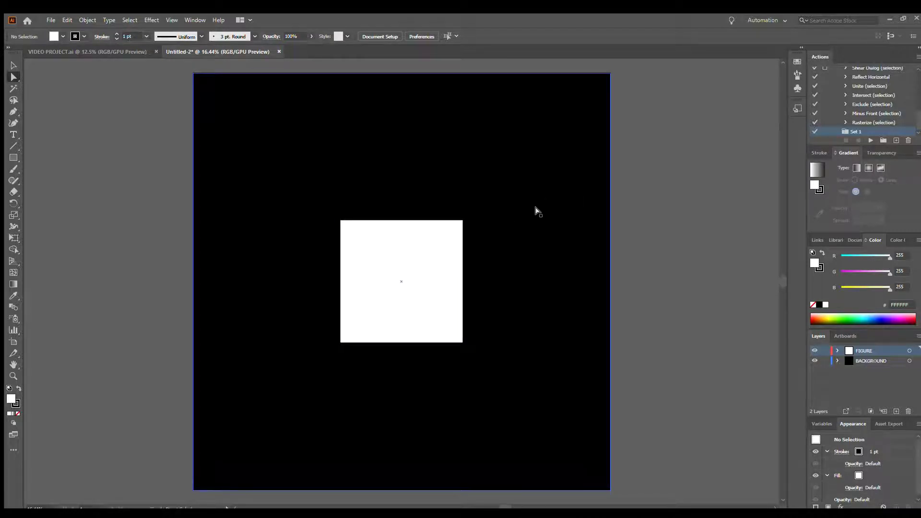
left_click(466, 199)
left_click(444, 242, "shift")
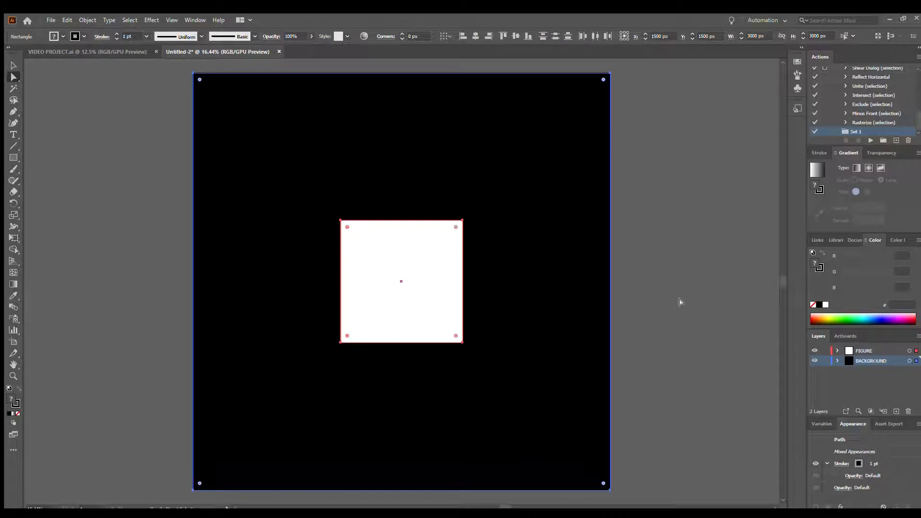
Lock the BACKGROUND layer and test whether the black square can still be selected.
left_click(823, 362)
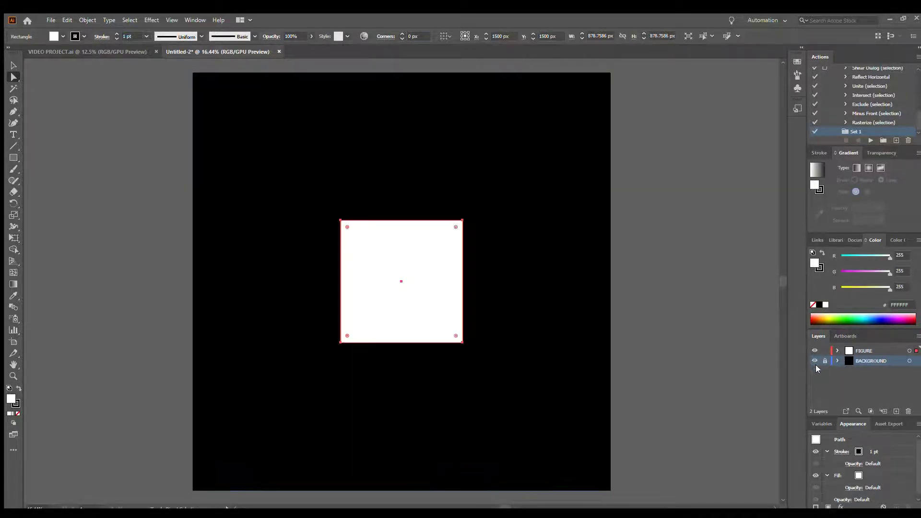
left_click(524, 122)
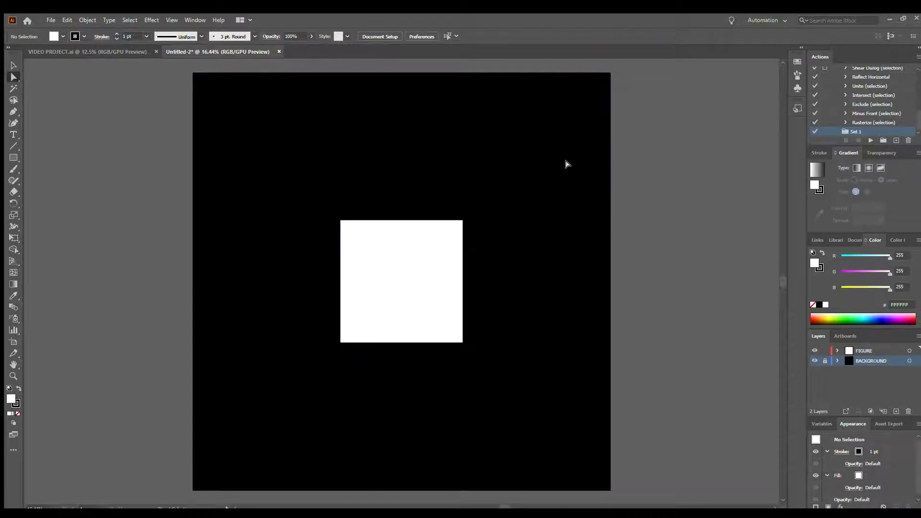
left_click_drag(522, 189, 643, 218)
left_click_drag(569, 232, 497, 268)
Round every corner of the white square except the upper-left one to a 439.38 px radius, forming a teardrop.
left_click(404, 278)
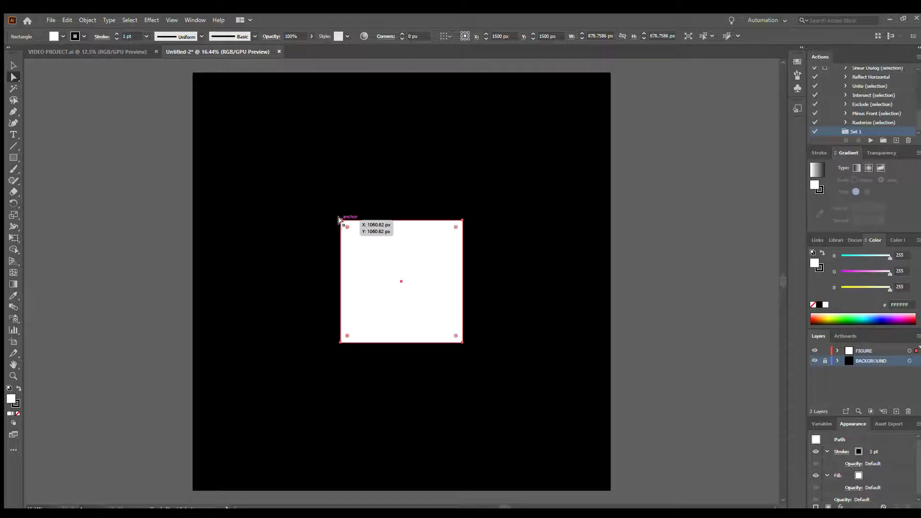
left_click(340, 221)
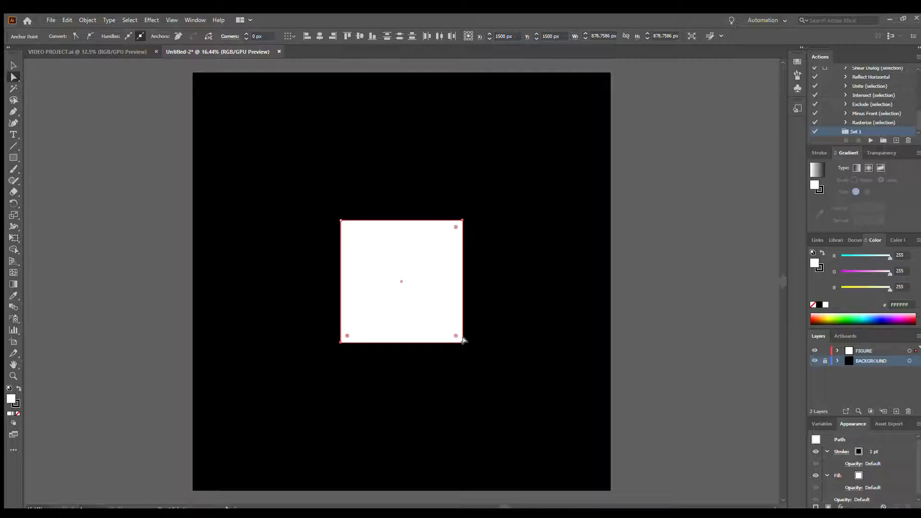
left_click_drag(454, 334, 396, 278)
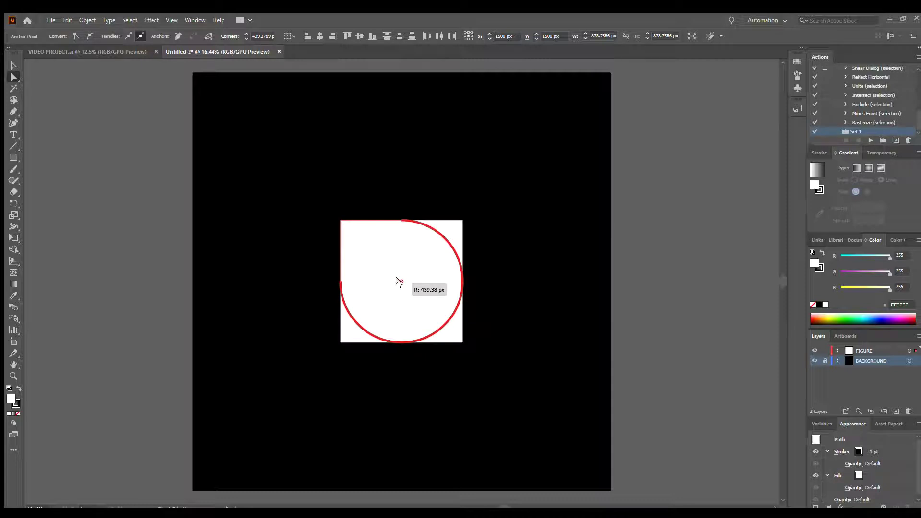
left_click_drag(396, 277, 396, 277)
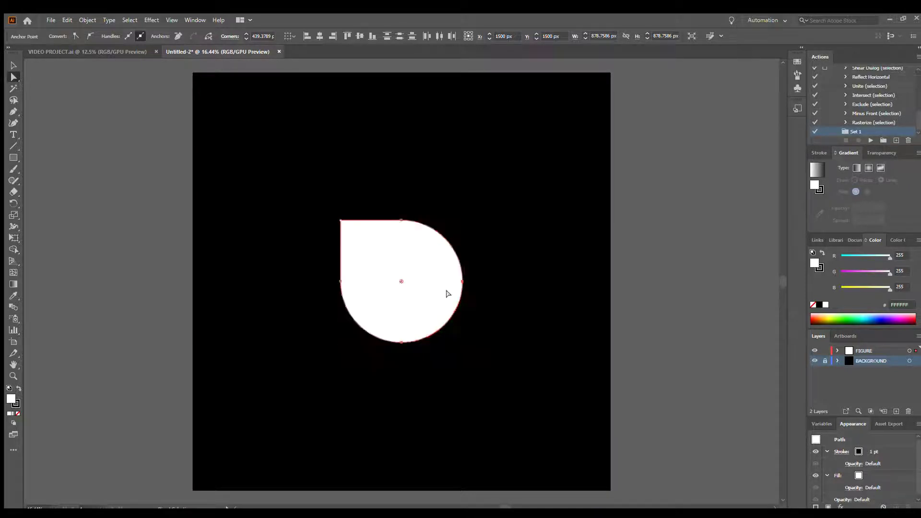
Fill the whole teardrop with a freeform gradient and set its drawing mode to Points.
left_click(432, 280)
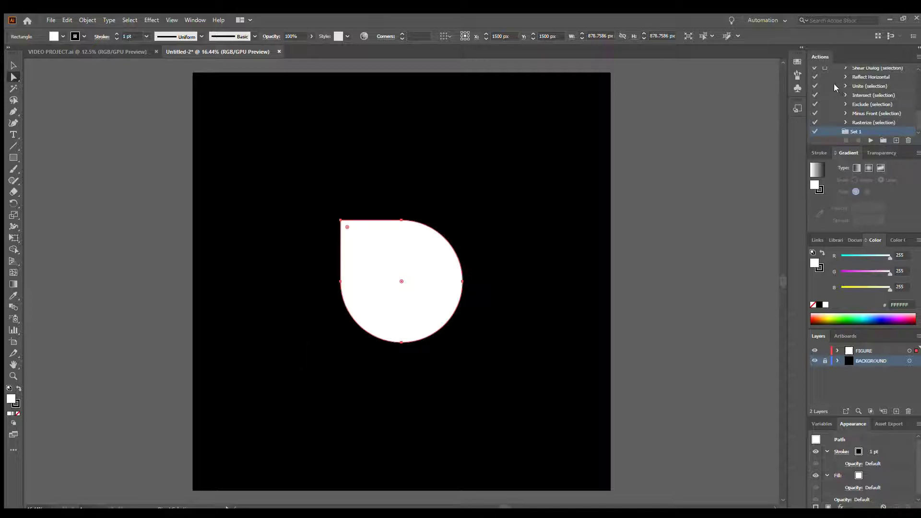
left_click(820, 173)
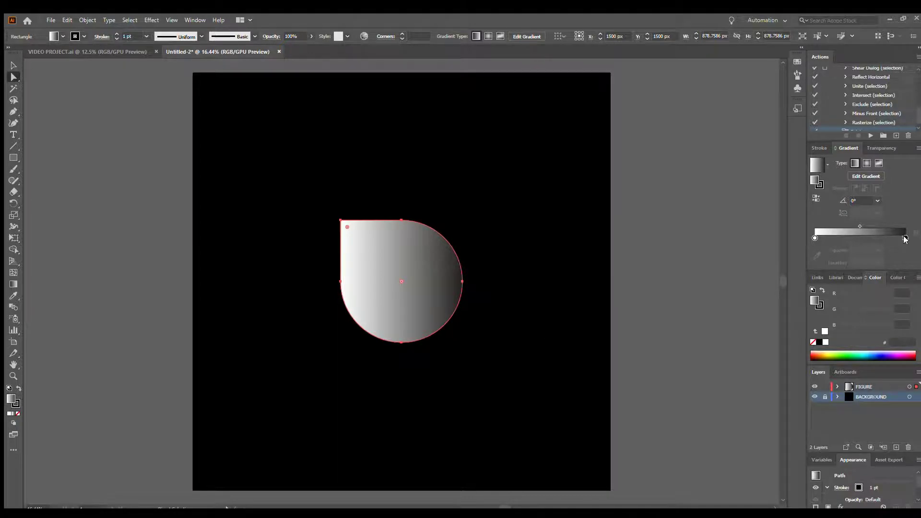
left_click(866, 163)
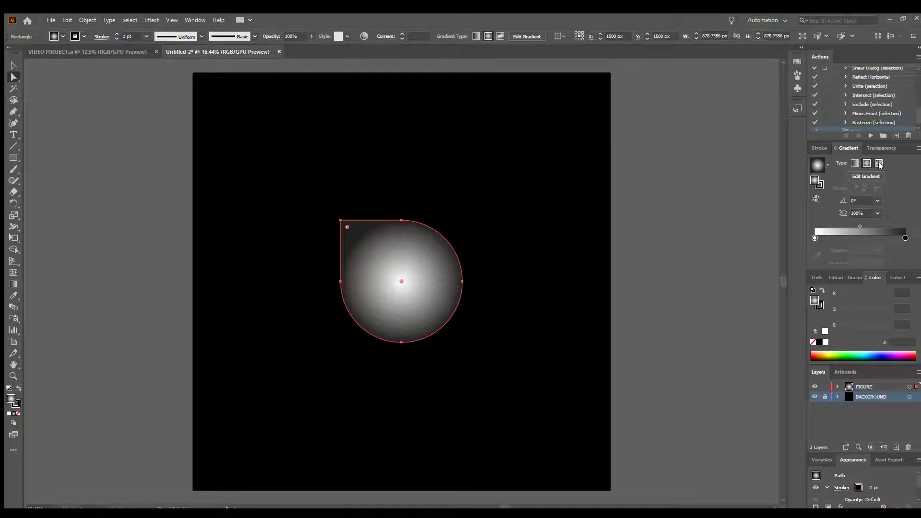
left_click(879, 164)
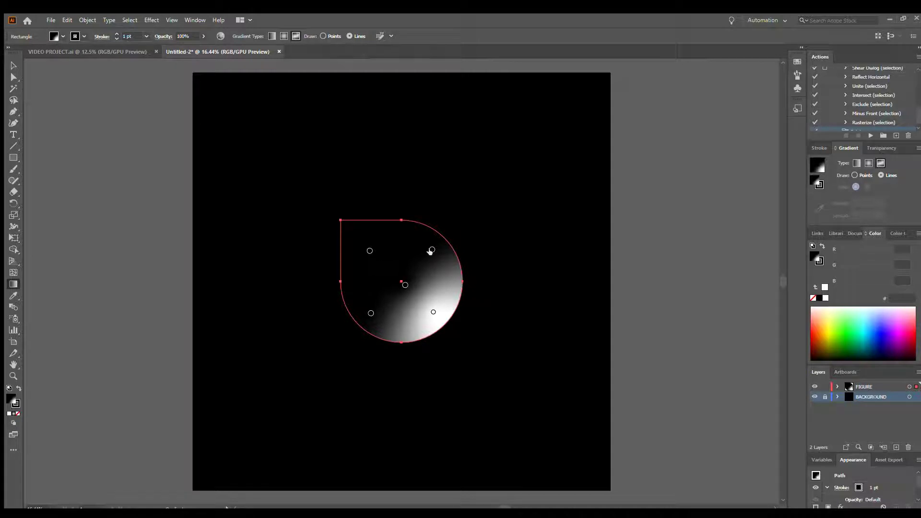
left_click(369, 251)
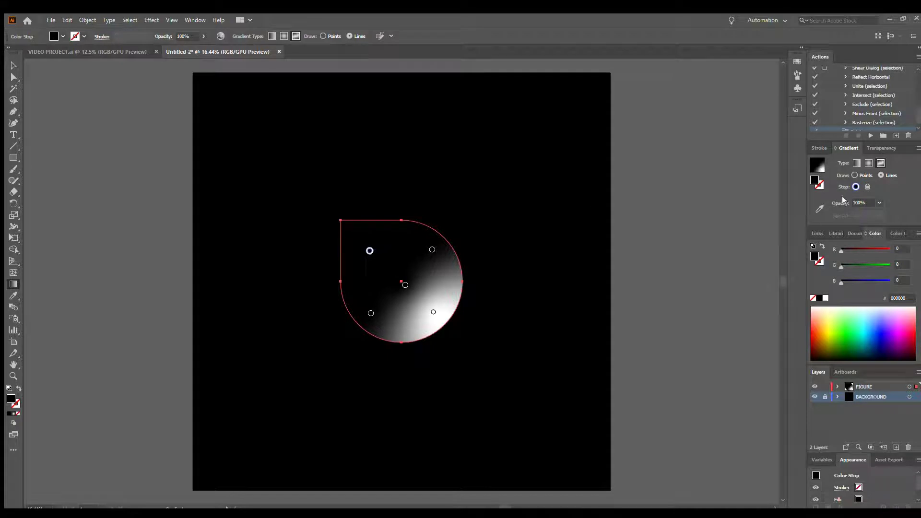
left_click(854, 175)
Remove the gradient's center stop and spread the other four toward the teardrop's edges, keeping the white stop at its lower right.
mouse_move(370, 251)
left_mouse_down()
mouse_move(435, 284)
mouse_move(428, 314)
mouse_move(422, 288)
mouse_move(434, 267)
mouse_move(428, 245)
mouse_move(437, 246)
mouse_move(436, 262)
mouse_move(378, 274)
mouse_move(392, 311)
mouse_move(411, 324)
mouse_move(381, 292)
mouse_move(406, 310)
mouse_move(407, 316)
mouse_move(378, 299)
mouse_move(366, 267)
mouse_move(424, 272)
mouse_move(411, 318)
left_mouse_up()
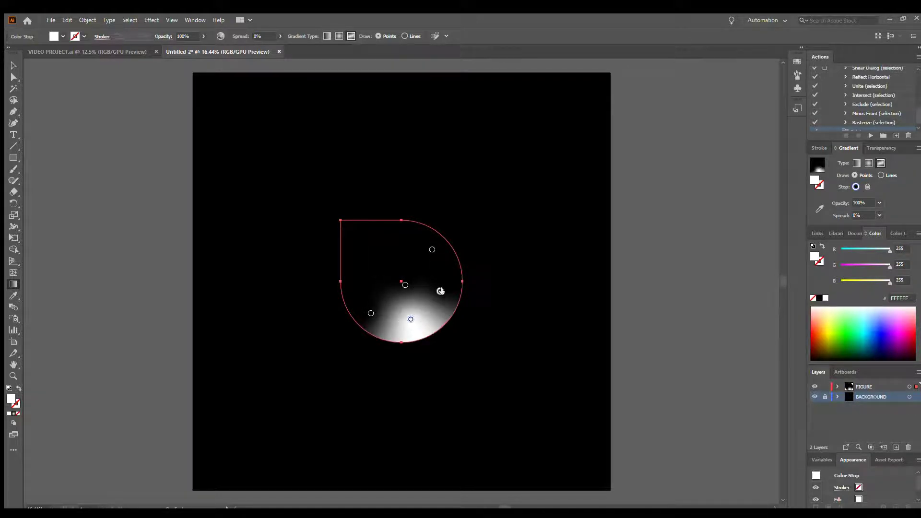
left_click(373, 257)
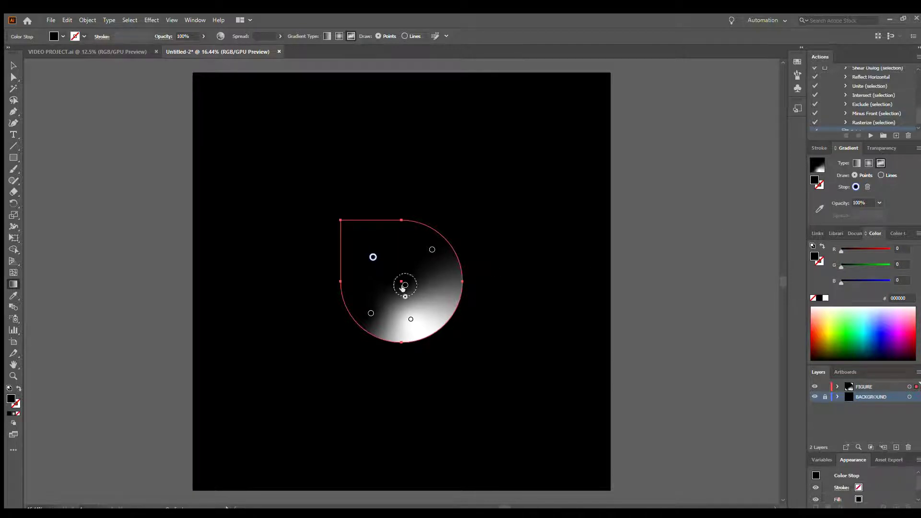
left_click_drag(405, 285, 699, 226)
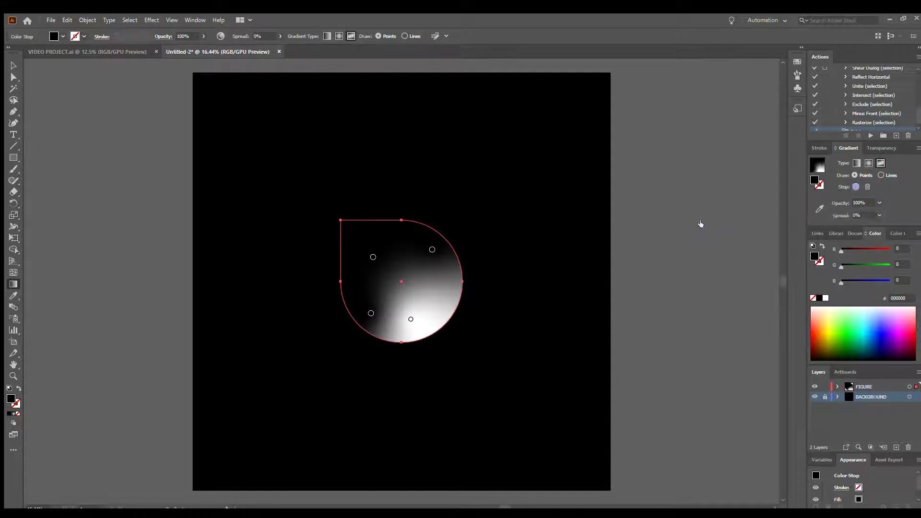
left_click_drag(418, 320, 437, 307)
left_click(431, 247)
left_click_drag(431, 246, 430, 241)
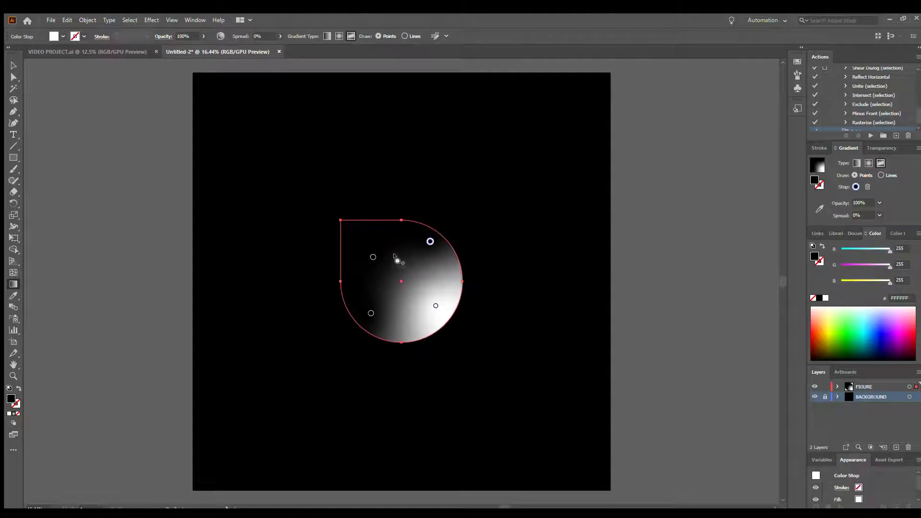
left_click_drag(373, 257, 369, 250)
left_click_drag(370, 313, 366, 309)
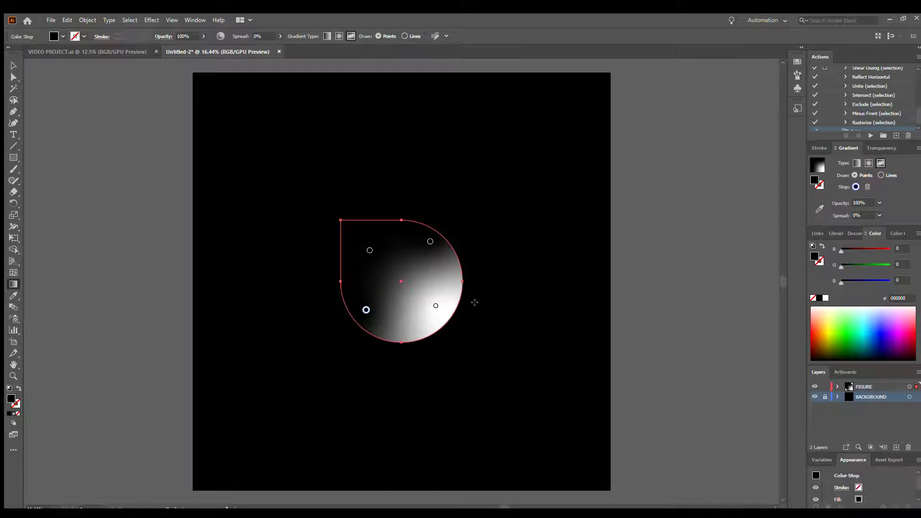
Switch the freeform gradient to Lines mode, connect its four stops into a closed loop, and nudge the lower-right stop slightly downward.
left_click(880, 176)
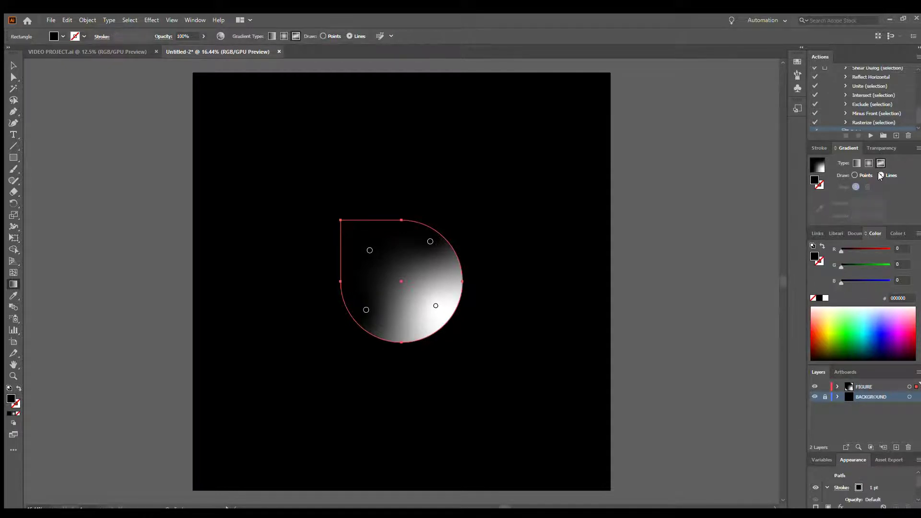
left_click(434, 305)
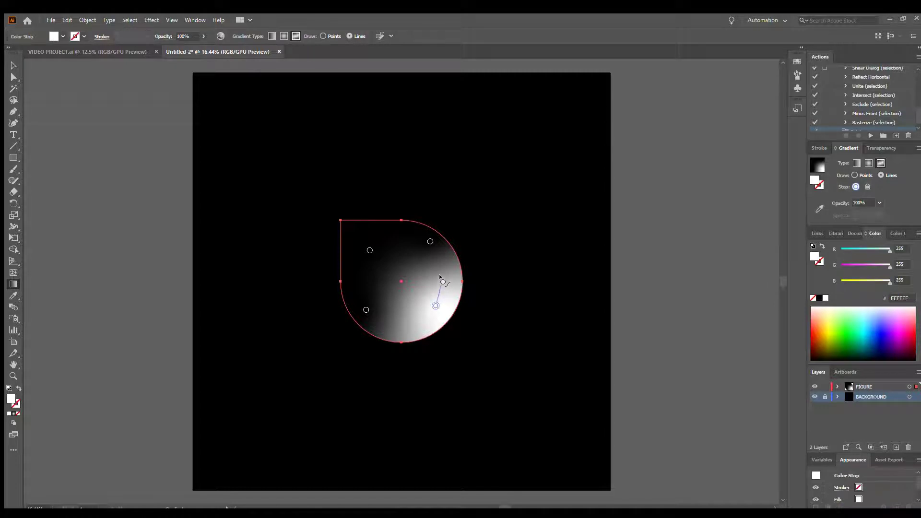
left_click(433, 255)
left_click(430, 241)
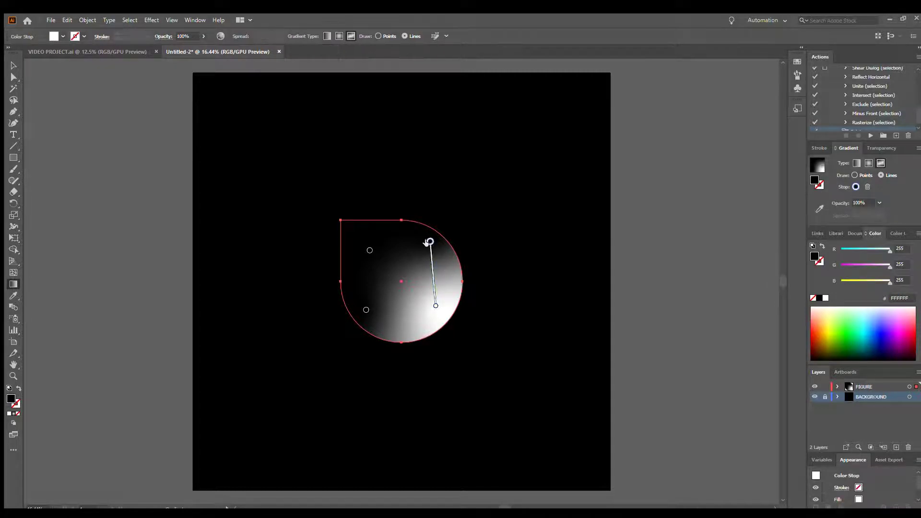
left_click(370, 251)
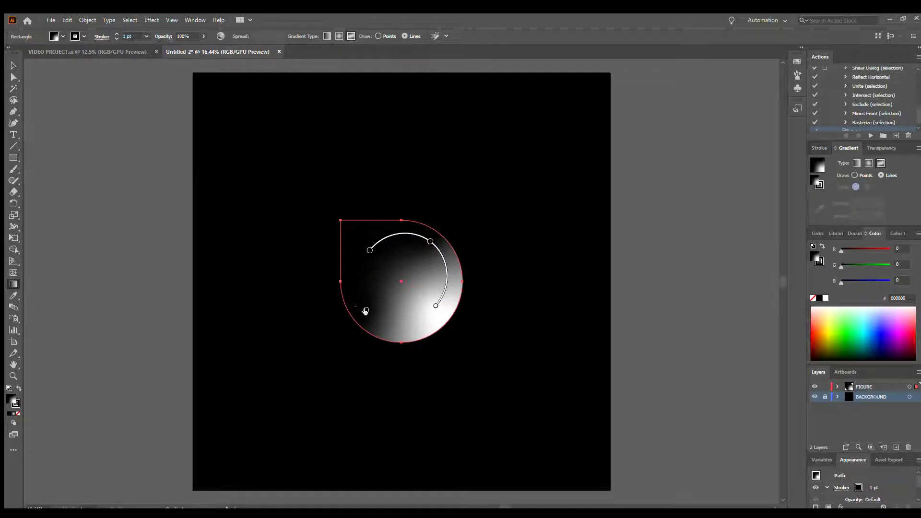
left_click(367, 311)
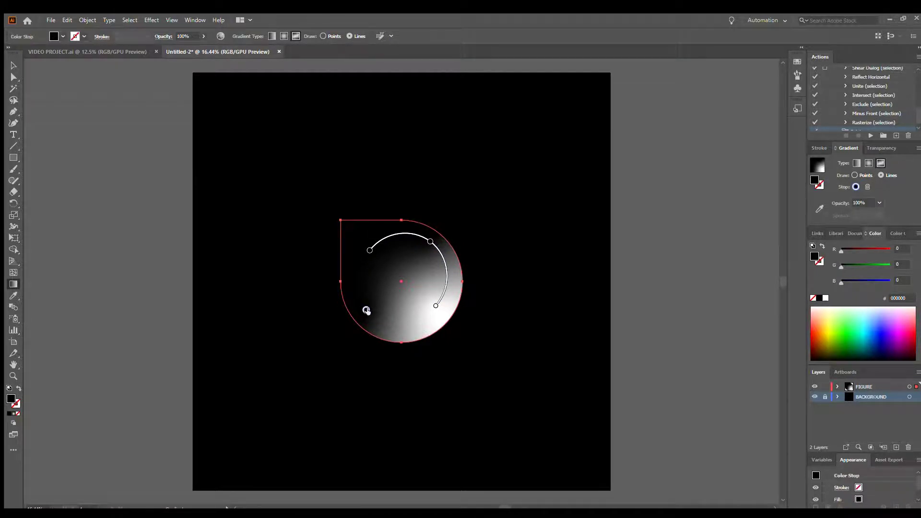
left_click(369, 251)
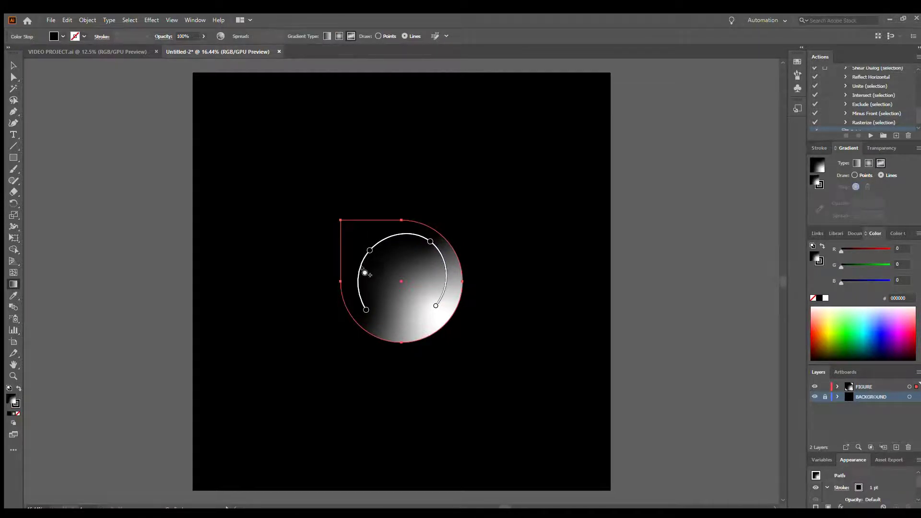
left_click(366, 310)
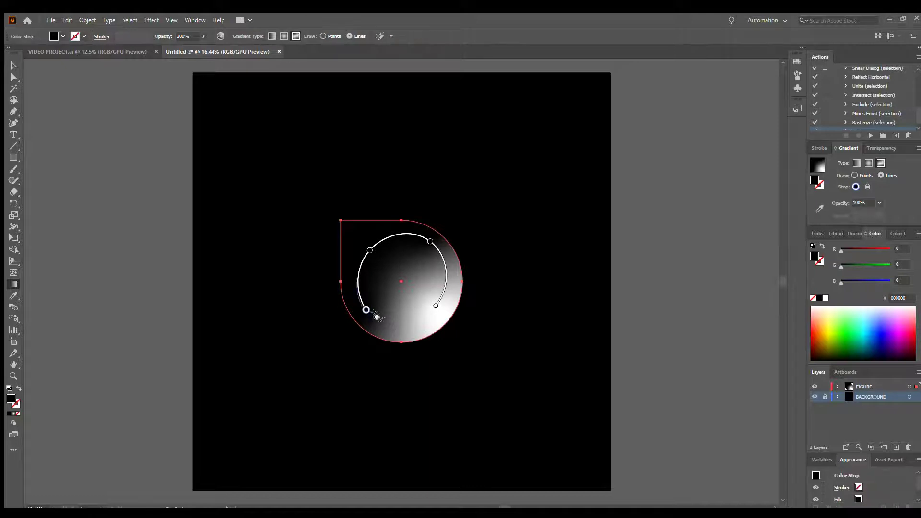
left_click(435, 306)
left_click_drag(437, 308, 436, 315)
Color the gradient's lower-right stop red (FF0000) and its upper-left stop purple.
left_click(437, 315)
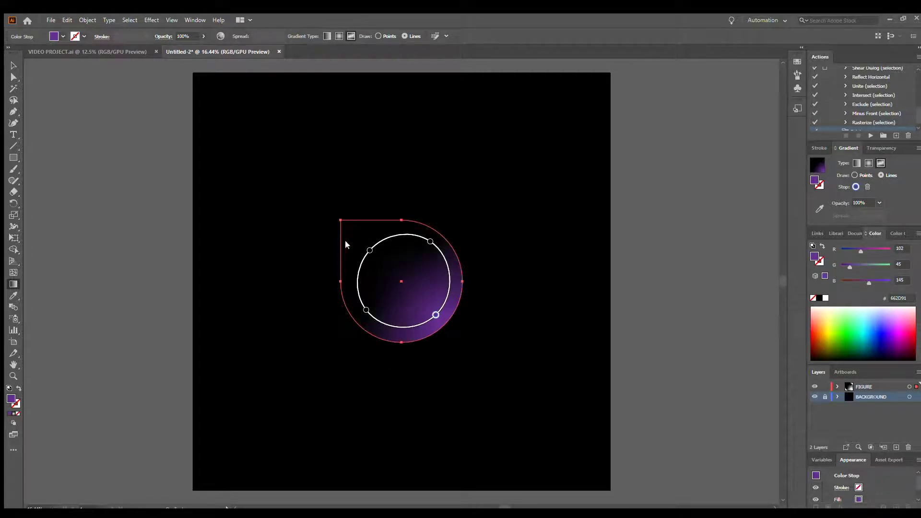
left_click(370, 249)
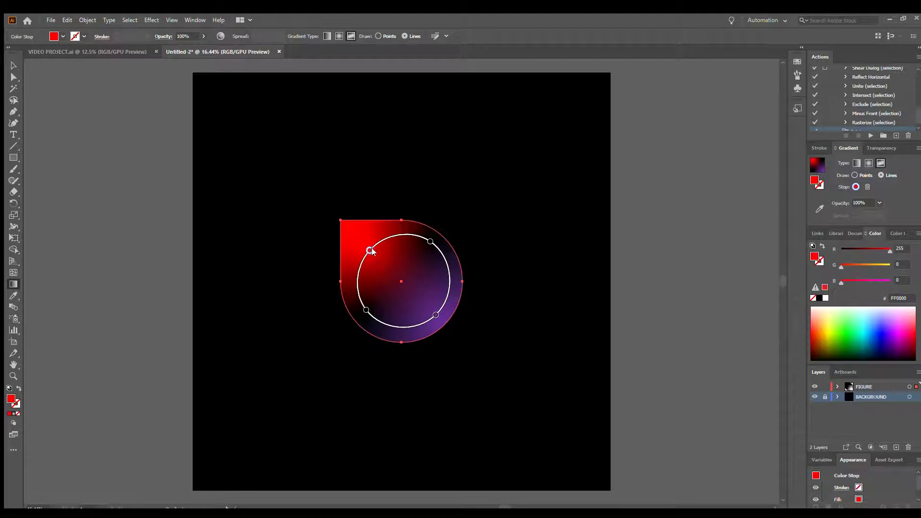
left_click(435, 314)
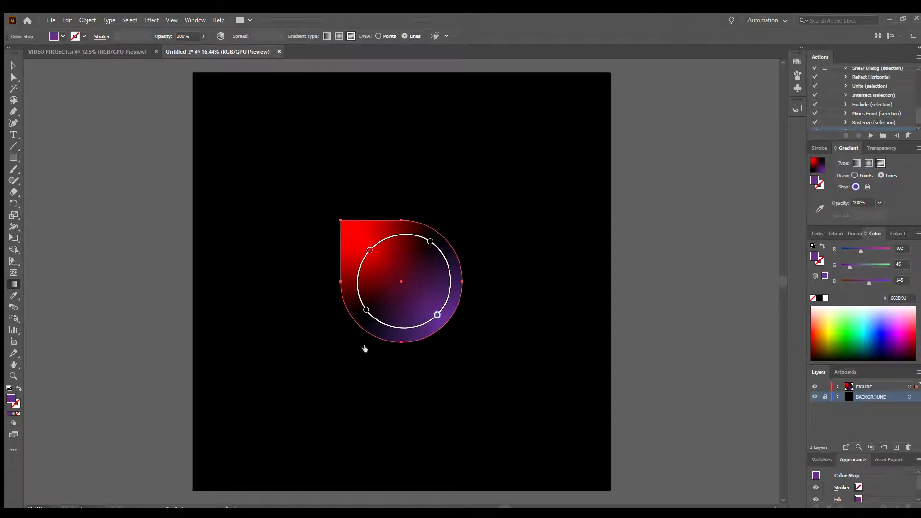
left_click(340, 342)
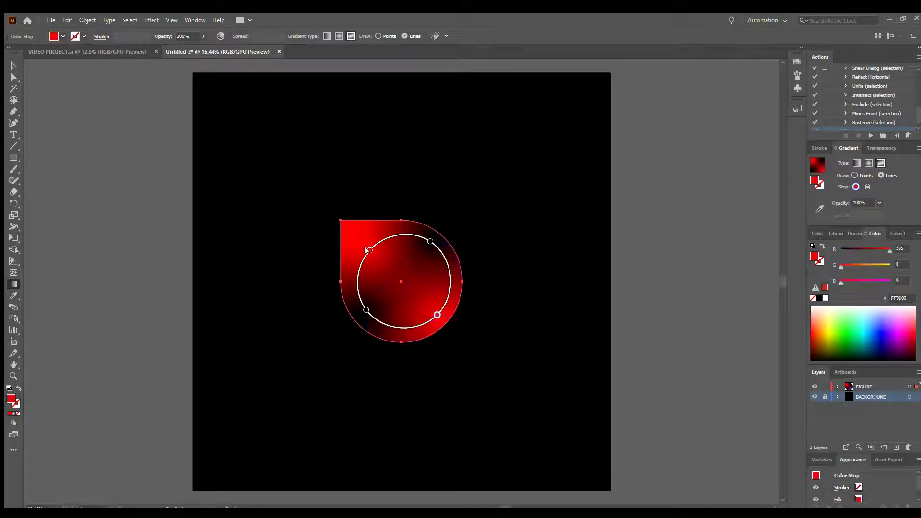
left_click(368, 250)
key("ctrl+z")
Color the gradient's lower-left stop purple (662D91) and its upper-right stop red (FF0000).
left_click(367, 311)
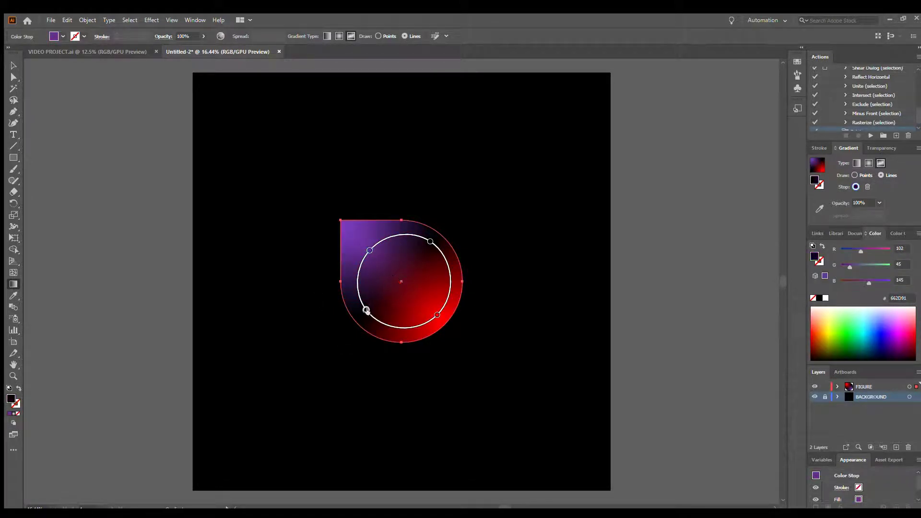
left_click(313, 346)
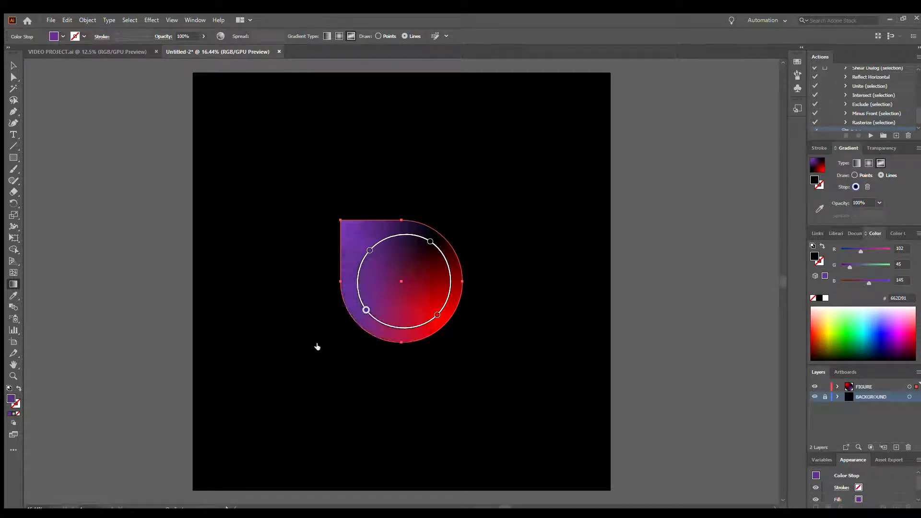
left_click(430, 242)
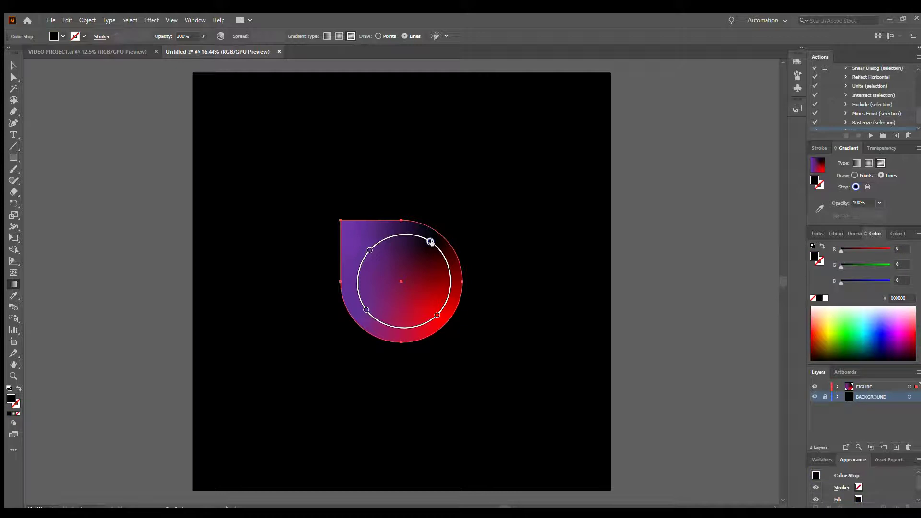
left_click(335, 271)
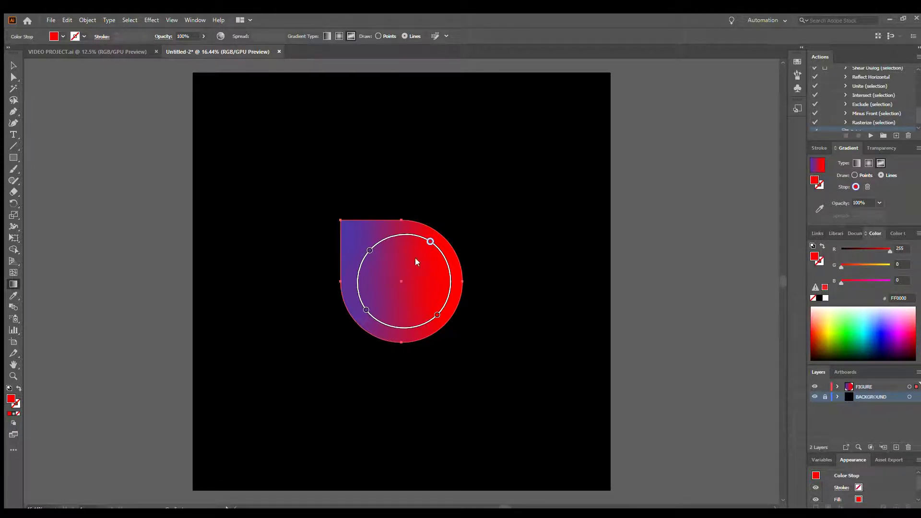
Reposition the upper-right, upper-left and lower-left gradient stops outward so the connecting line forms a rounder loop.
left_click_drag(430, 241, 431, 272)
mouse_move(366, 310)
left_mouse_down()
mouse_move(391, 269)
mouse_move(369, 312)
left_mouse_up()
left_click_drag(432, 271, 438, 247)
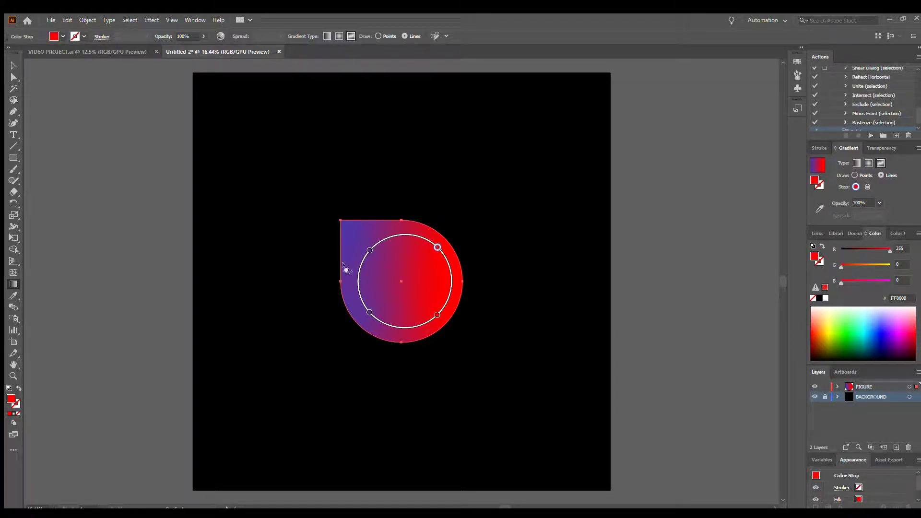
left_click_drag(369, 250, 361, 252)
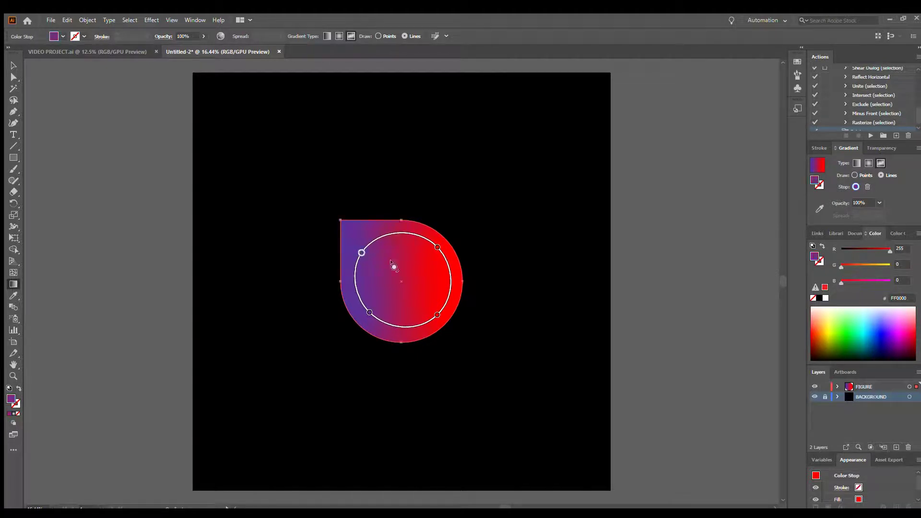
left_click_drag(370, 313, 372, 319)
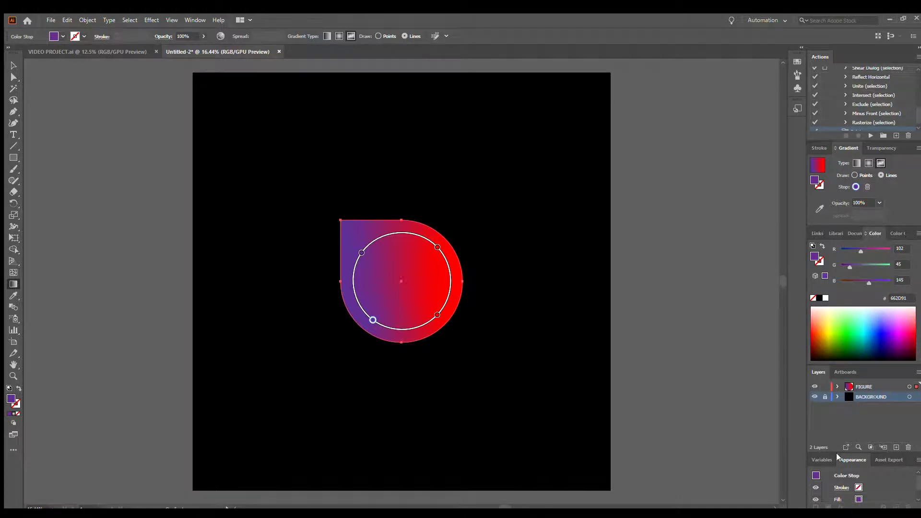
Paste a copy of the teardrop behind the original and enlarge it toward the upper left to about 1076 px square.
left_click(837, 386)
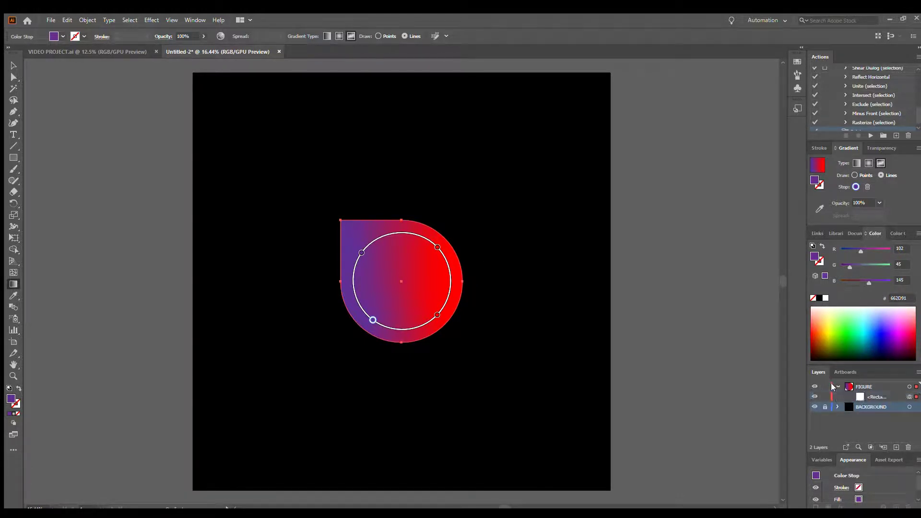
left_click(884, 396)
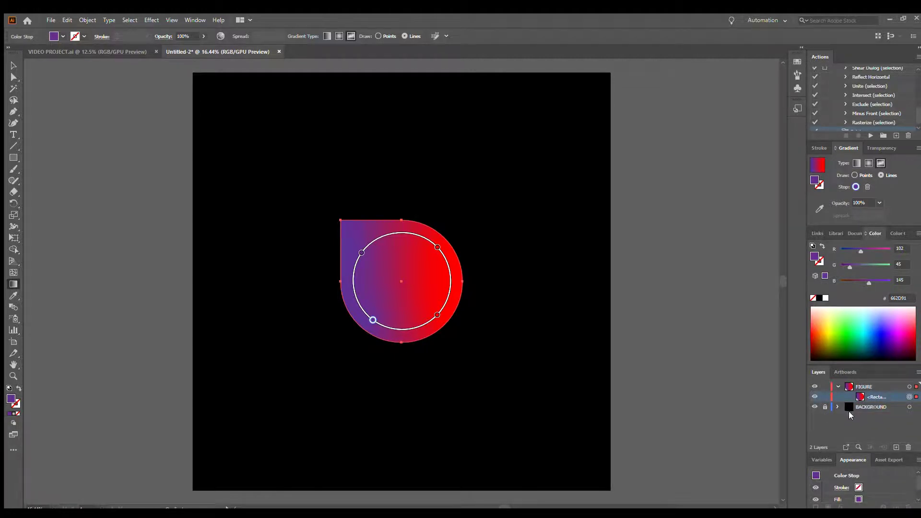
key("ctrl+c")
key("ctrl+b")
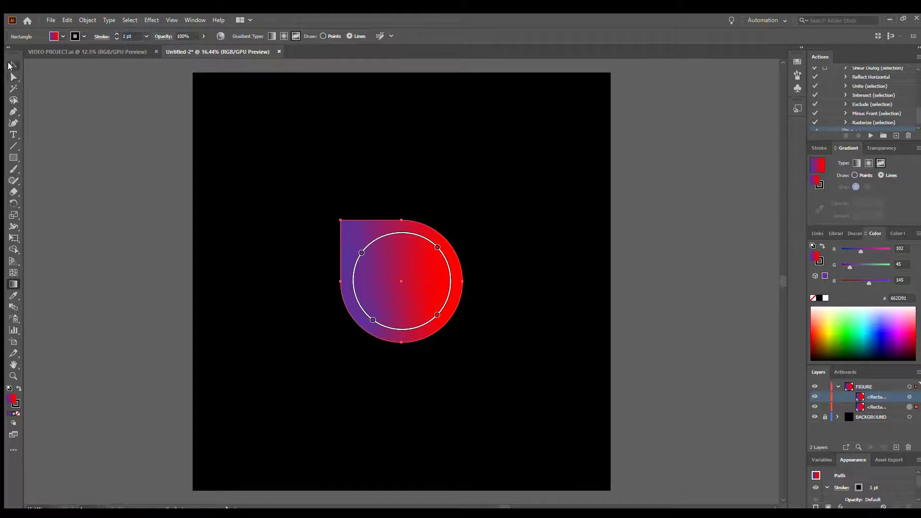
left_click(13, 66)
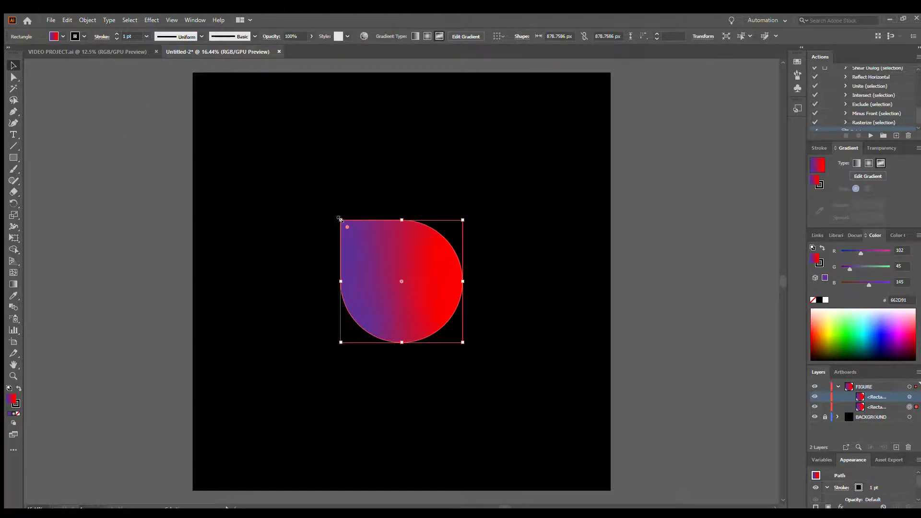
left_click_drag(339, 218, 308, 194)
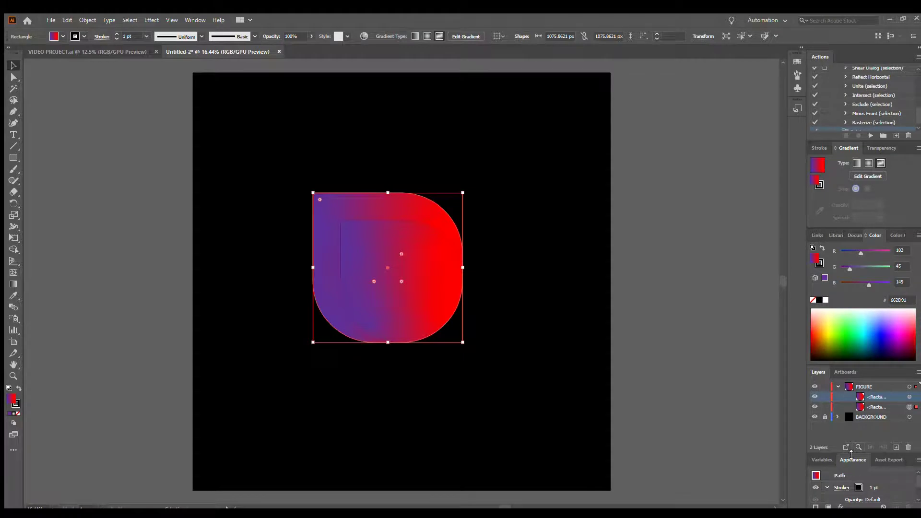
Set the larger teardrop's fill to the Screen blending mode at 49% opacity and deselect it.
scroll(836, 479, "down", 2)
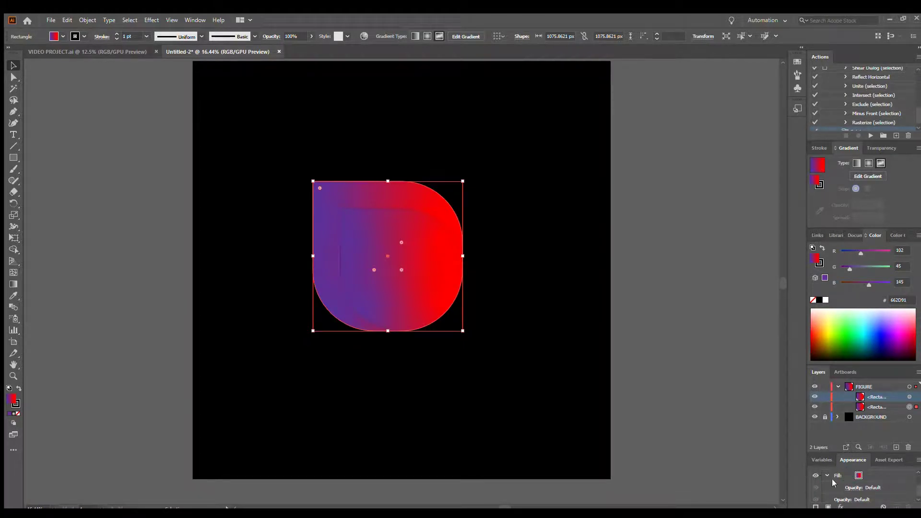
scroll(836, 485, "up", 2)
scroll(850, 489, "down", 2)
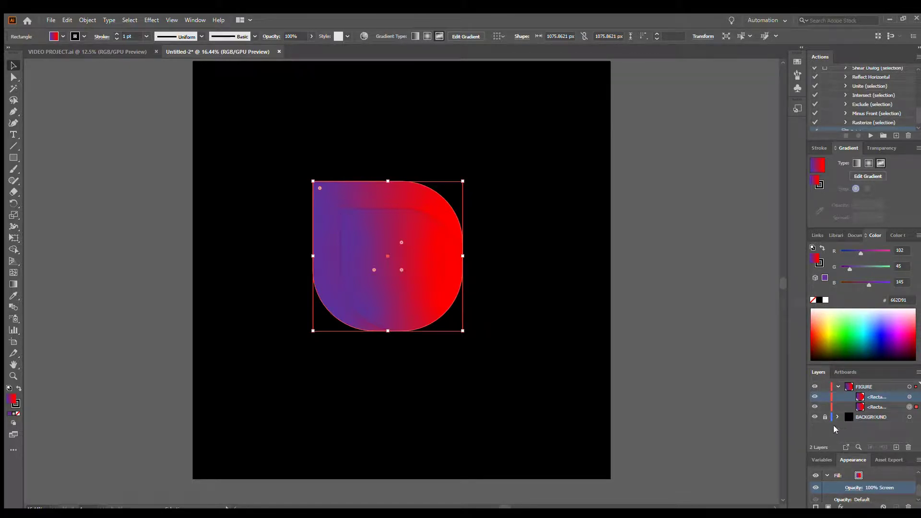
key("ctrl+z")
key("ctrl+z")
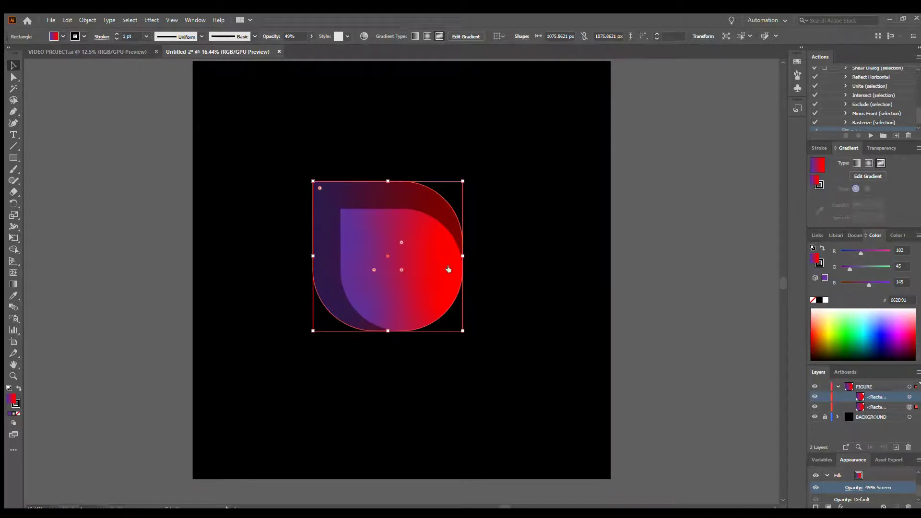
left_click(90, 93)
Collapse the FIGURE layer and add a new layer named STACK above it.
key("a")
left_click(374, 271)
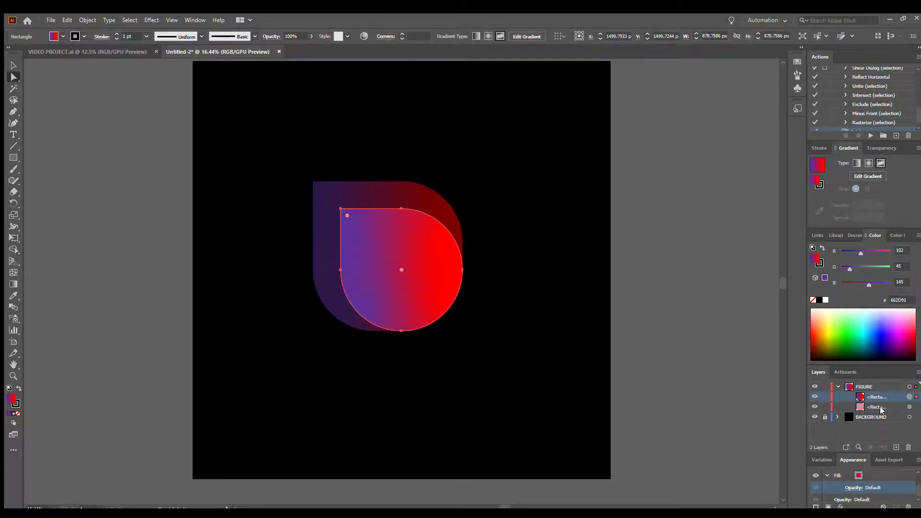
left_click(837, 386)
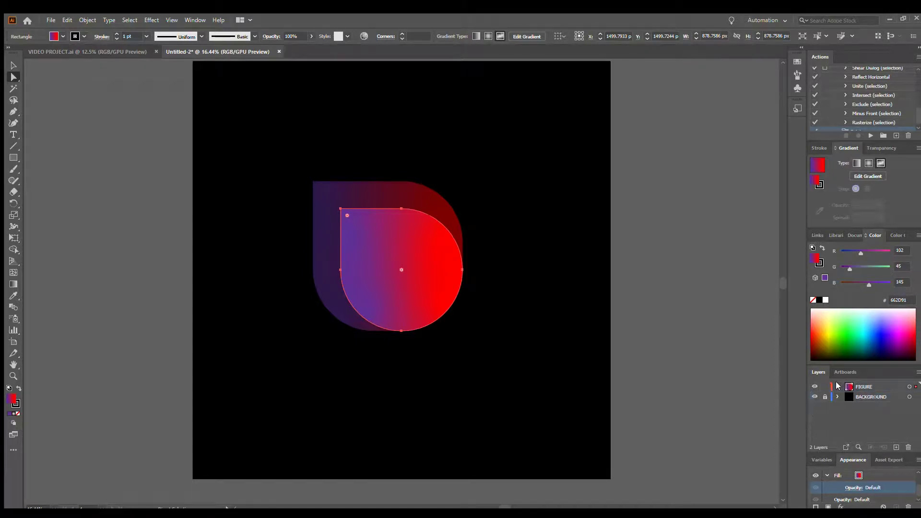
left_click(895, 446)
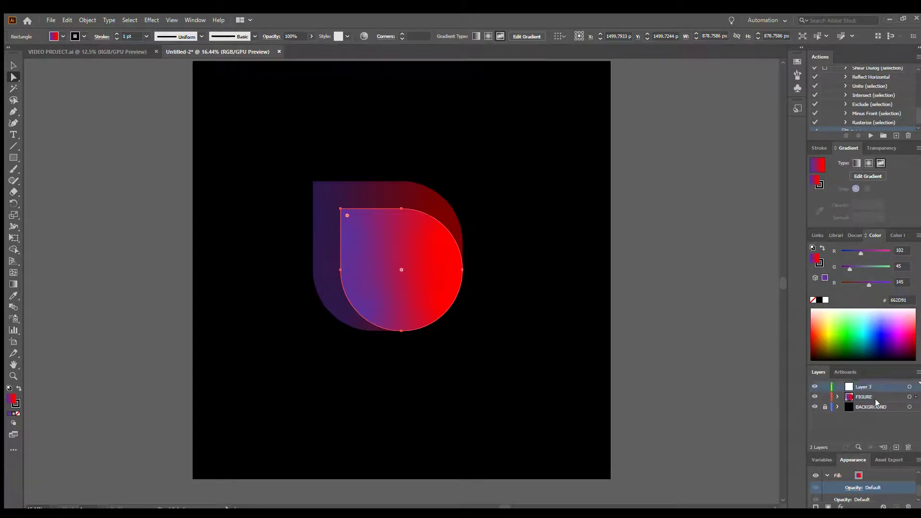
double_click(862, 387)
type("STACK")
left_click(910, 387)
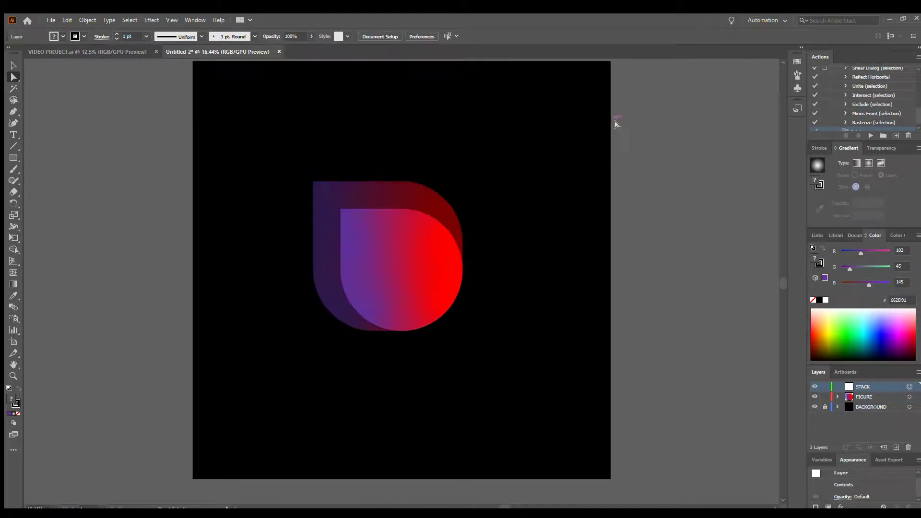
left_click(601, 80)
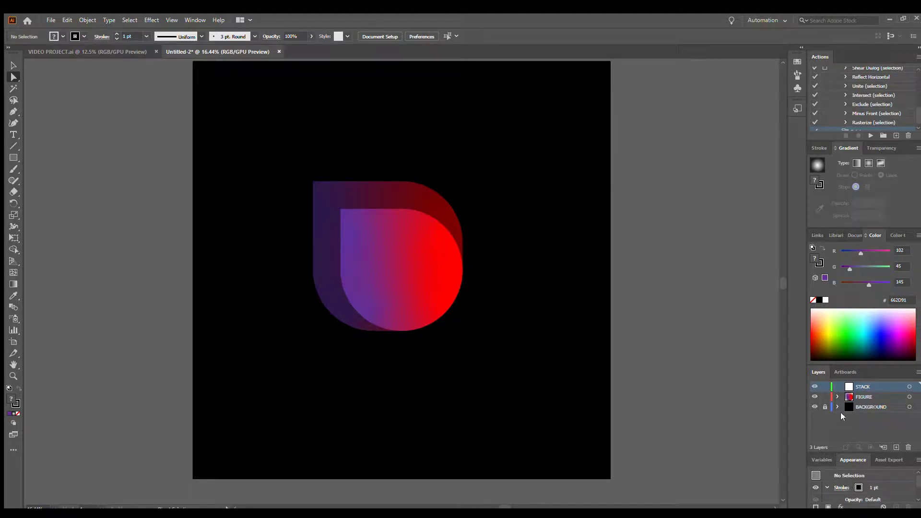
Draw a circle about 738 px wide on the STACK layer, centered on the artboard, and fill it with the inner teardrop's sampled gradient.
left_click(825, 407)
key("l")
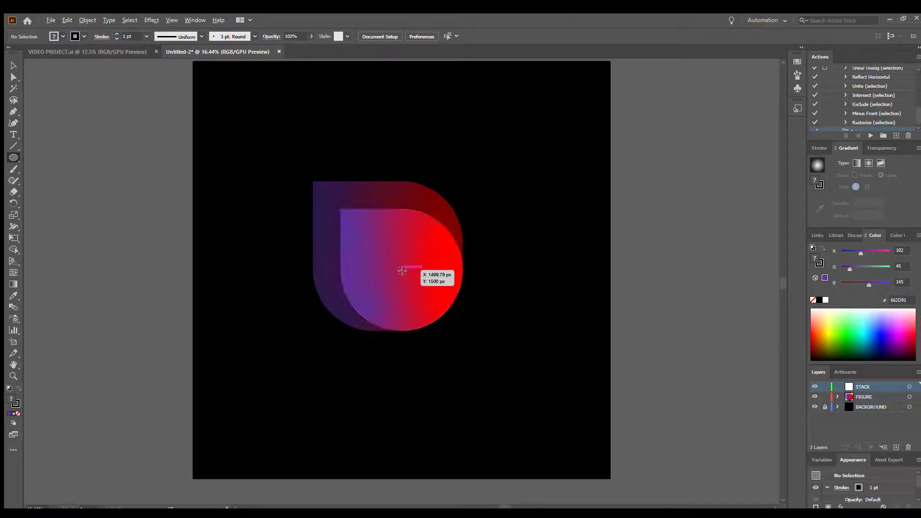
mouse_move(401, 270)
left_mouse_down()
mouse_move(451, 318)
mouse_move(453, 303)
left_mouse_up()
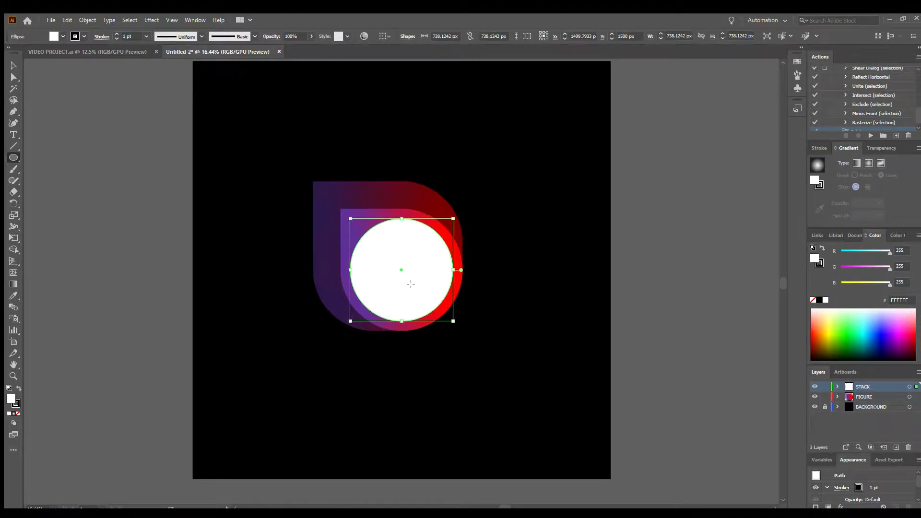
key("i")
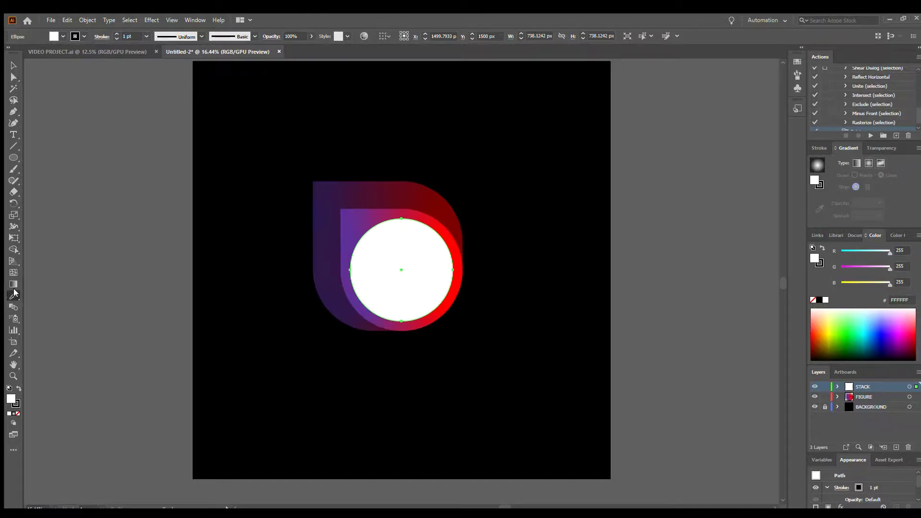
left_click(342, 233)
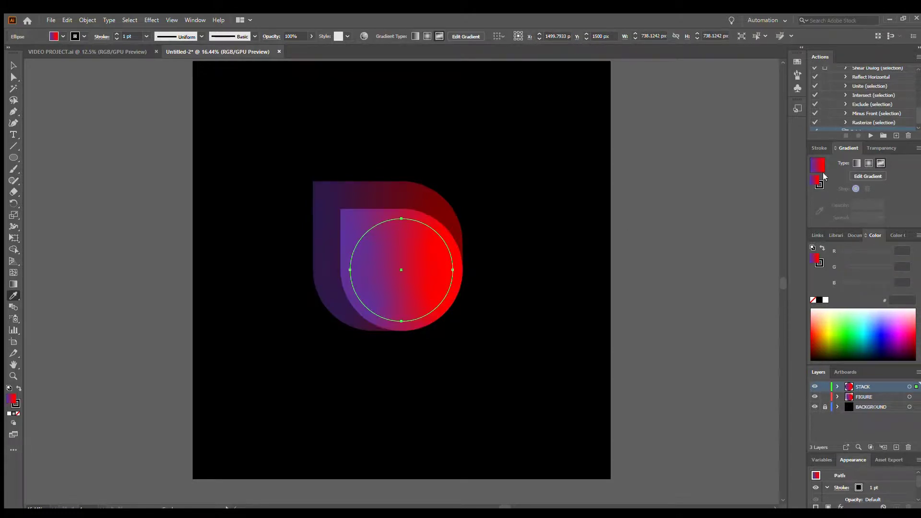
Edit the circle's freeform gradient, recoloring the two left stops red (FF0000) and the two right stops purple (662D91).
left_click(873, 171)
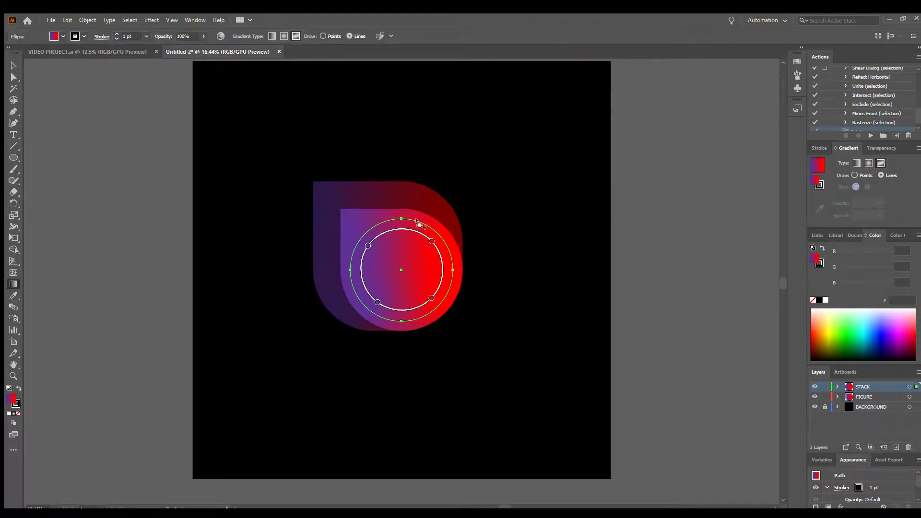
left_click(368, 245)
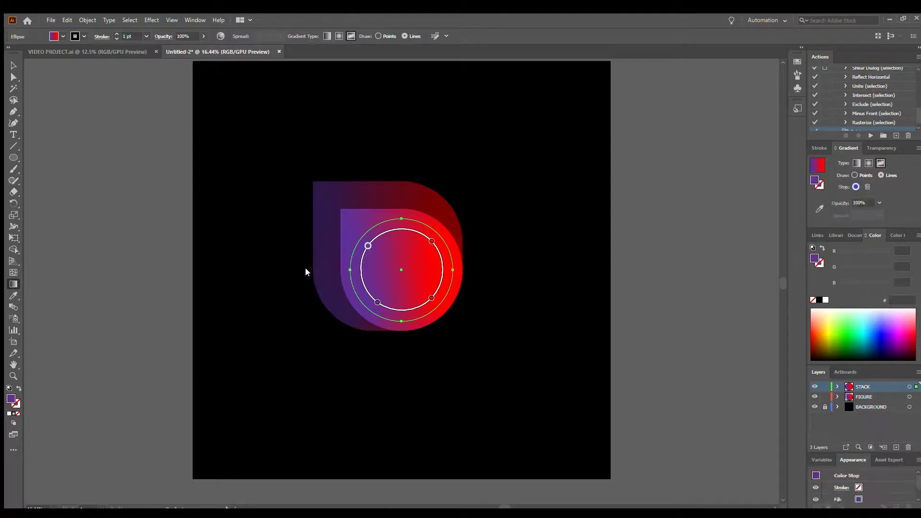
left_click(411, 291)
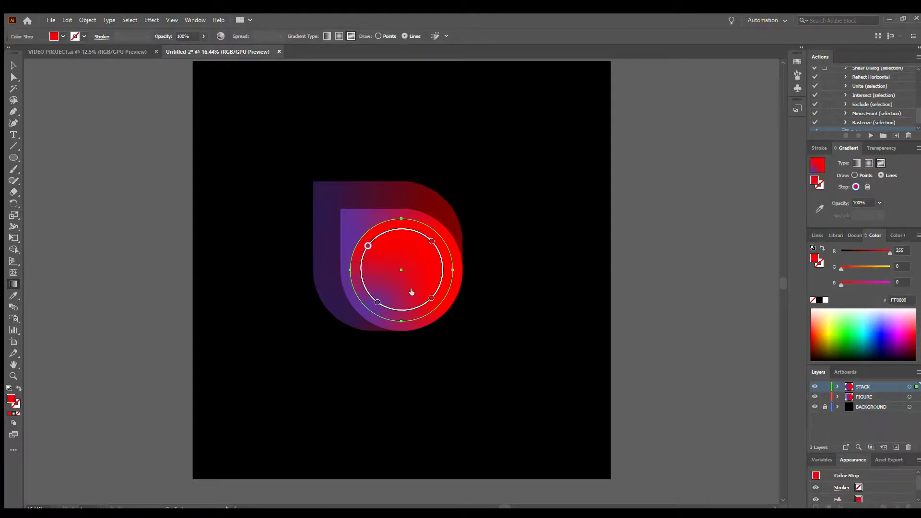
left_click(378, 303)
key("comma")
left_click(431, 297)
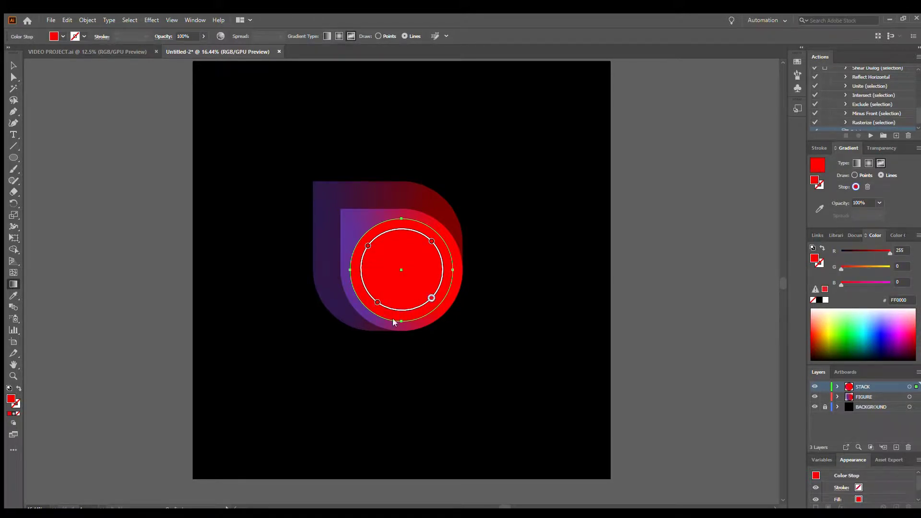
left_click(383, 335)
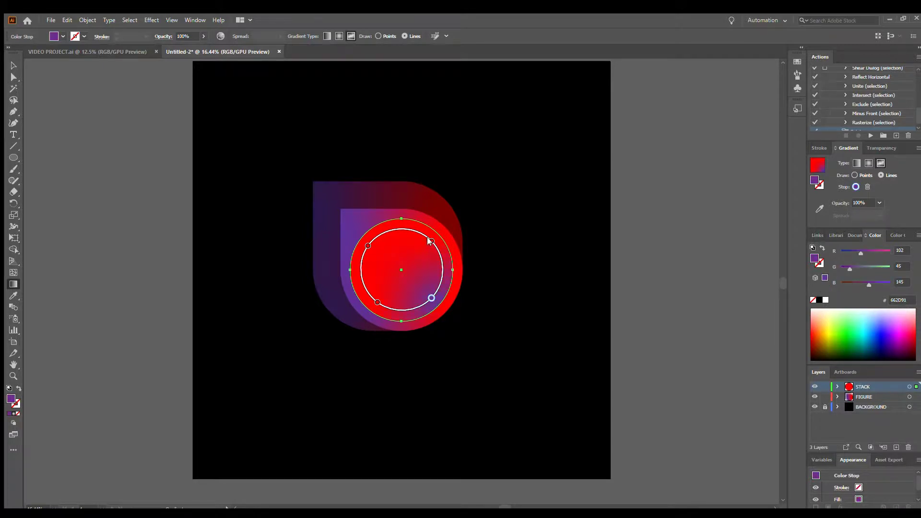
left_click(432, 241)
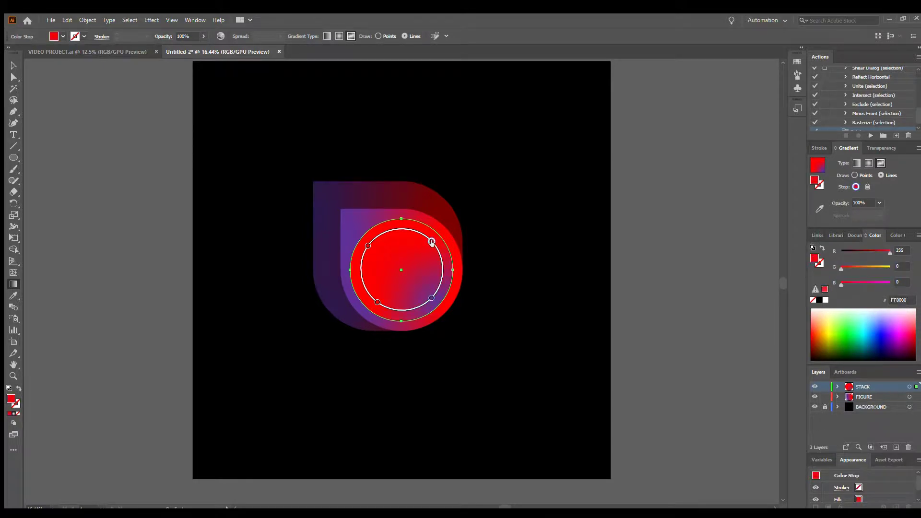
left_click(384, 278)
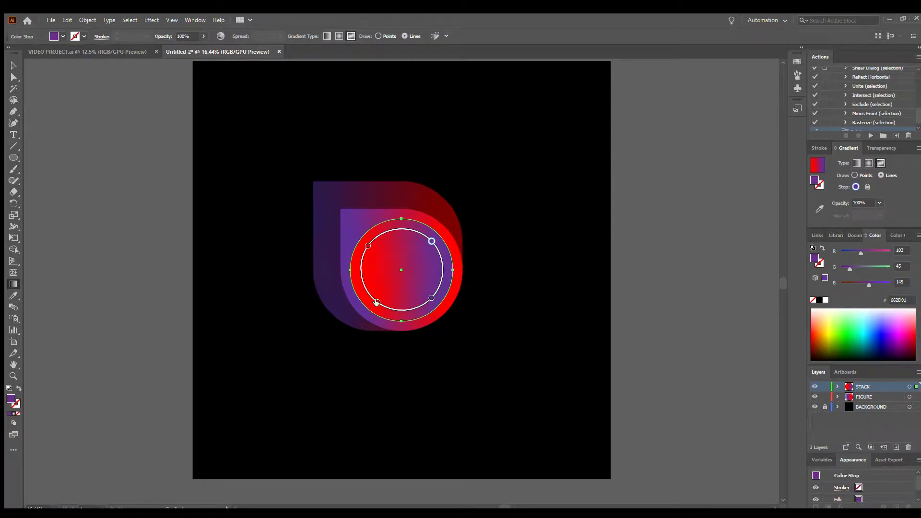
Reposition the circle's four gradient stops clockwise so the red-to-purple blend runs diagonally from upper left to lower right.
left_click_drag(377, 302, 368, 282)
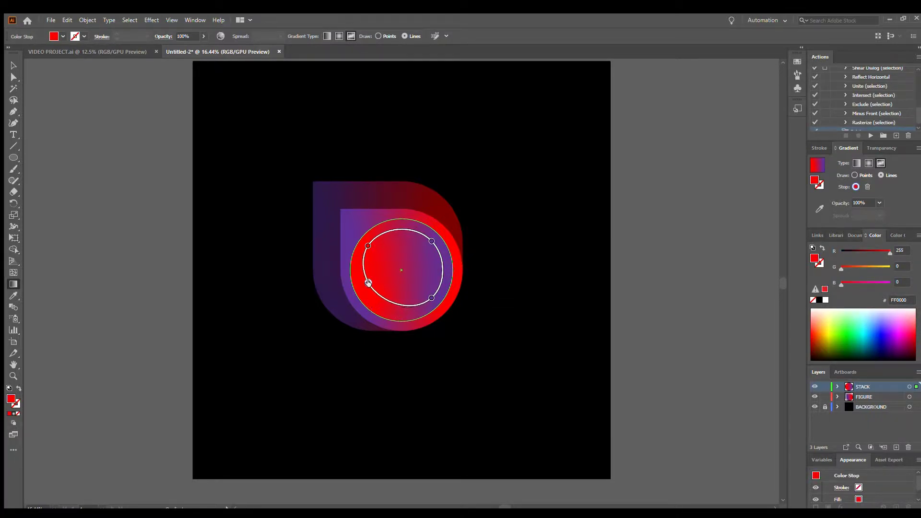
left_click_drag(431, 298, 406, 313)
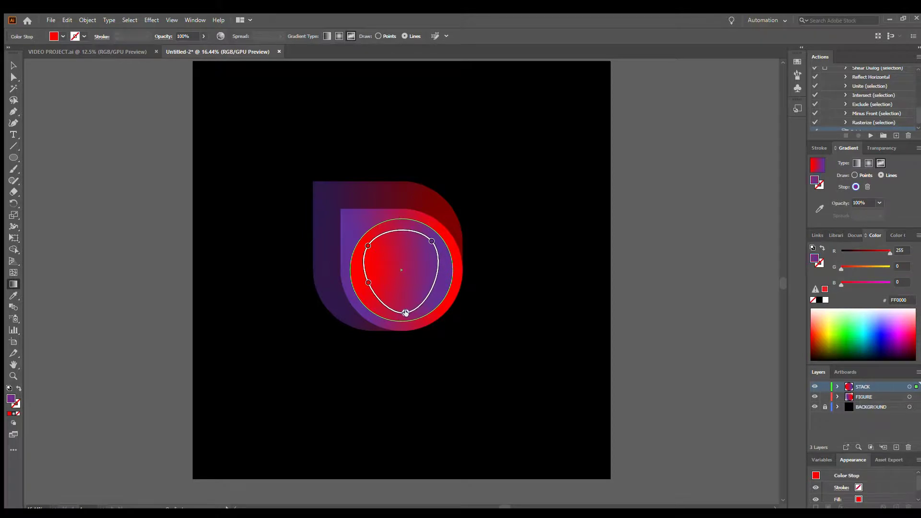
left_click_drag(432, 241, 445, 269)
mouse_move(368, 246)
left_mouse_down()
mouse_move(407, 237)
mouse_move(398, 228)
mouse_move(383, 239)
left_mouse_up()
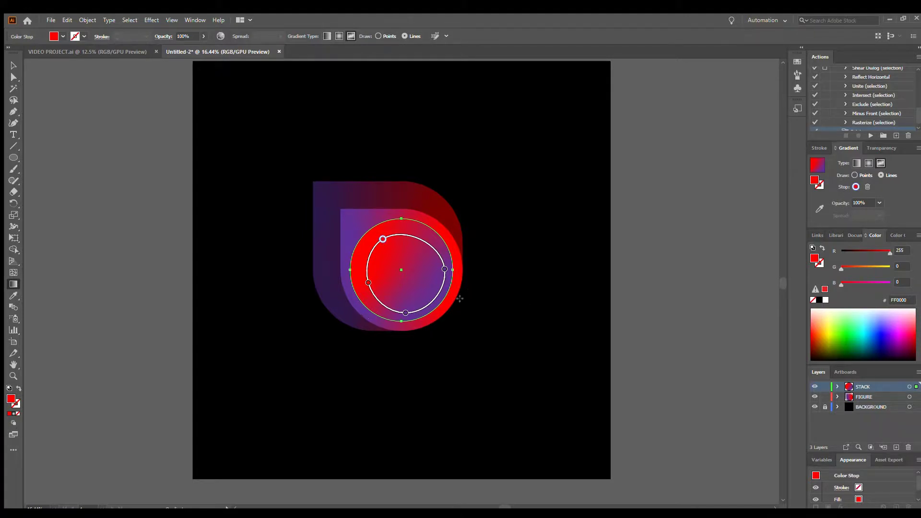
Duplicate the ellipse in the STACK layer, center the copy on the original, and scale it down to about 621 px.
left_click(836, 386)
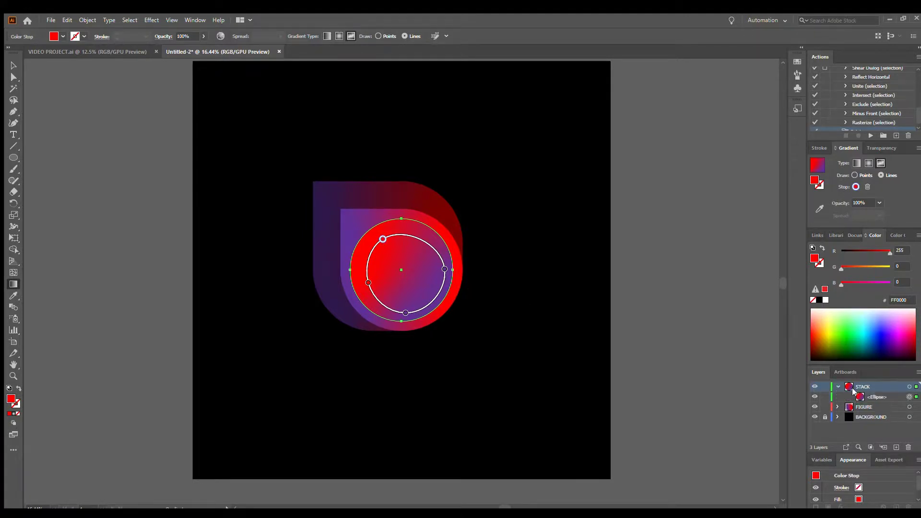
left_click(861, 396)
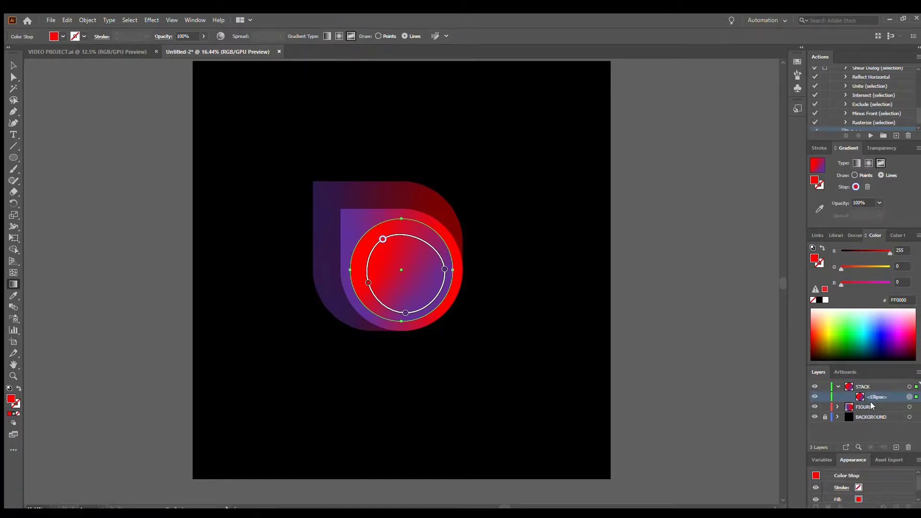
key("ctrl+c")
key("ctrl+v")
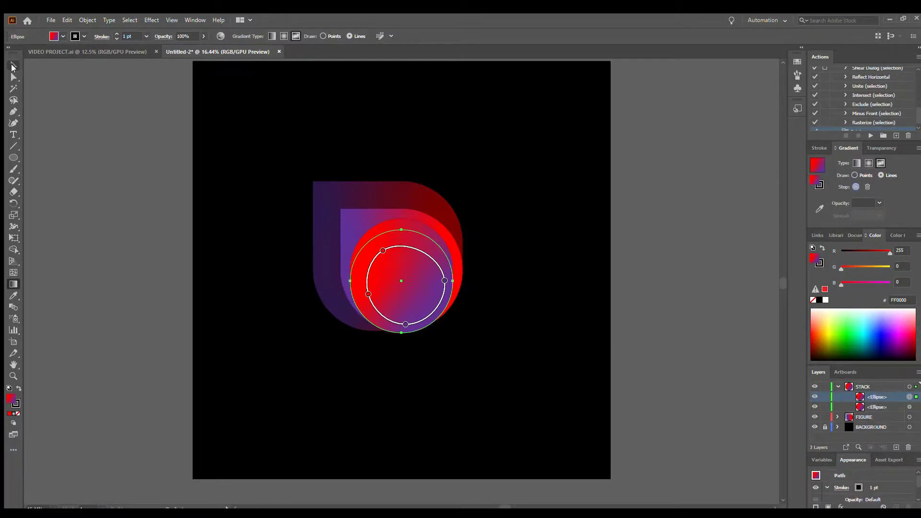
left_click(13, 66)
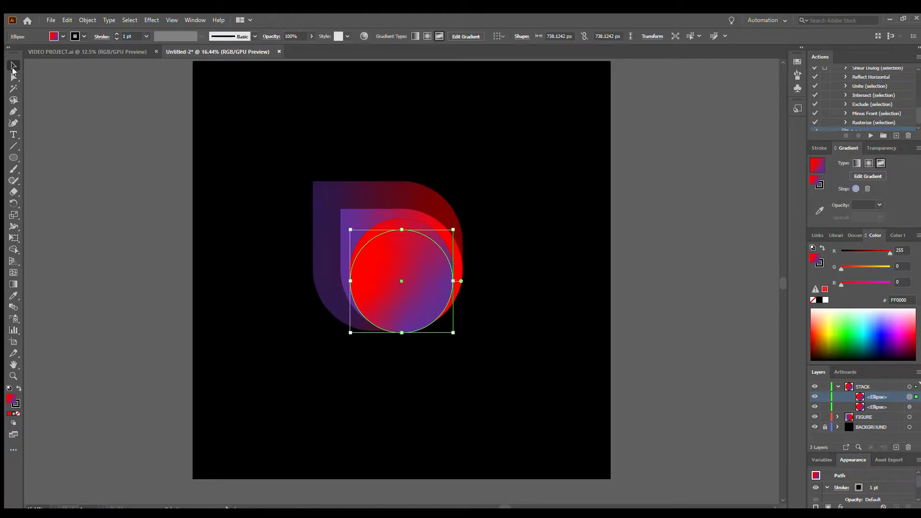
mouse_move(400, 293)
left_mouse_down()
mouse_move(395, 279)
mouse_move(387, 291)
left_mouse_up()
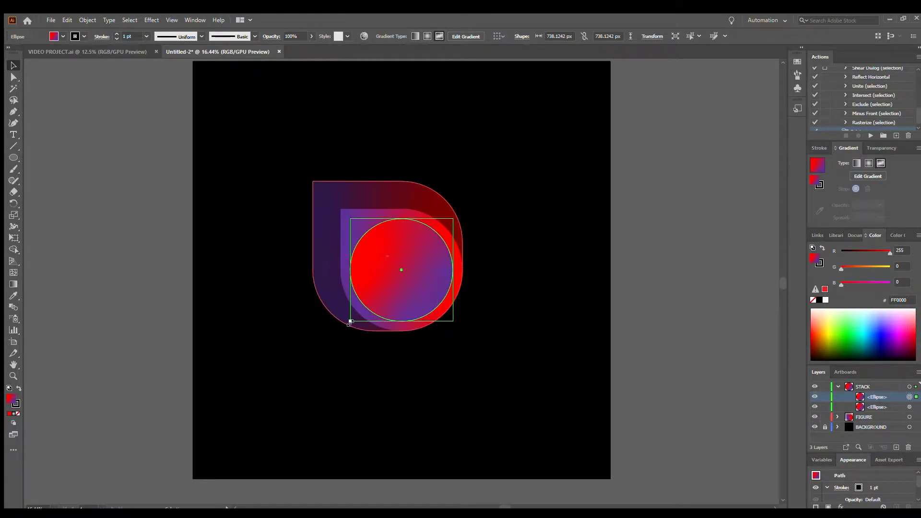
mouse_move(349, 323)
left_mouse_down()
mouse_move(363, 303)
mouse_move(360, 314)
left_mouse_up()
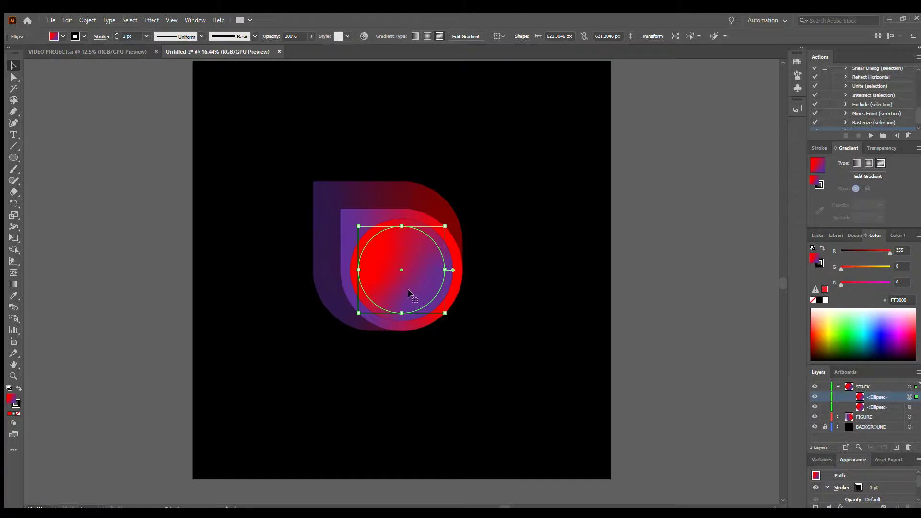
Recolor the smaller circle's gradient, making the upper and left stops purple and the bottom and right stops red.
key("i")
key("g")
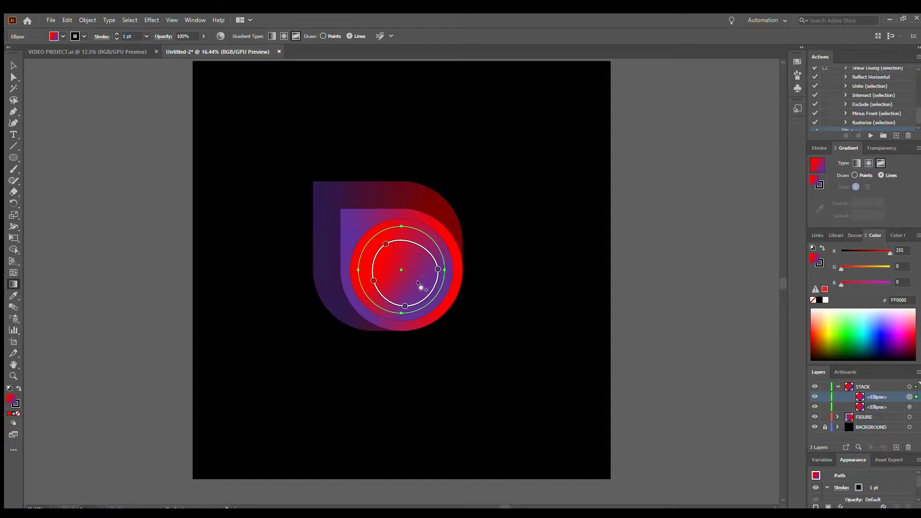
left_click(386, 244)
mouse_move(386, 244)
left_mouse_down()
mouse_move(418, 245)
mouse_move(434, 262)
mouse_move(422, 245)
mouse_move(394, 240)
left_mouse_up()
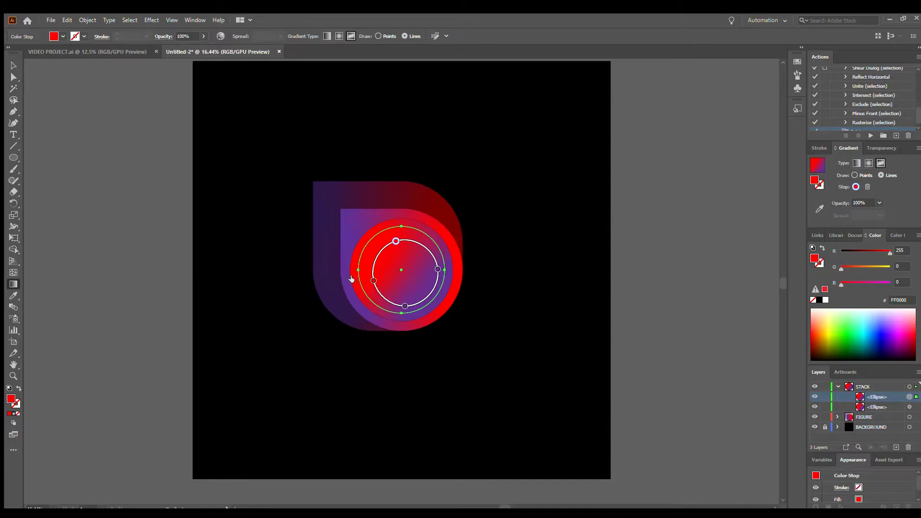
left_click(437, 269)
left_click(373, 281)
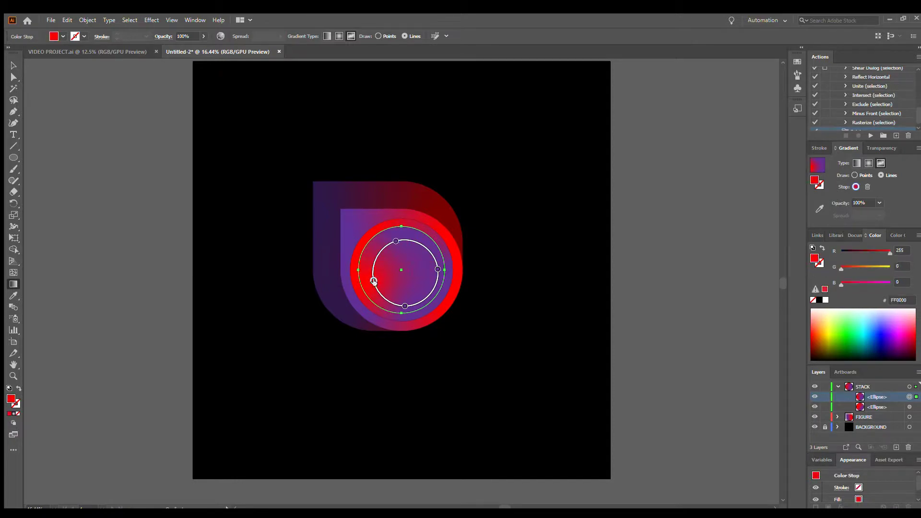
left_click(324, 318)
left_click(404, 305)
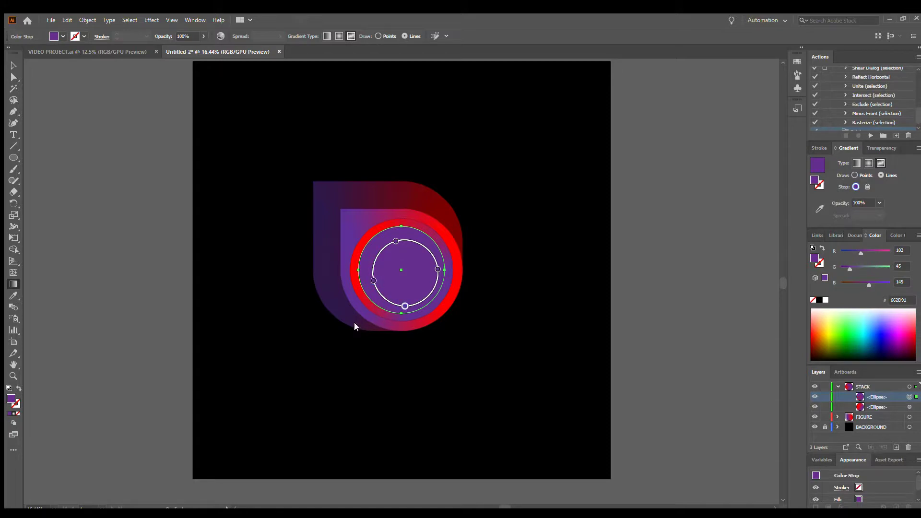
left_click(460, 284)
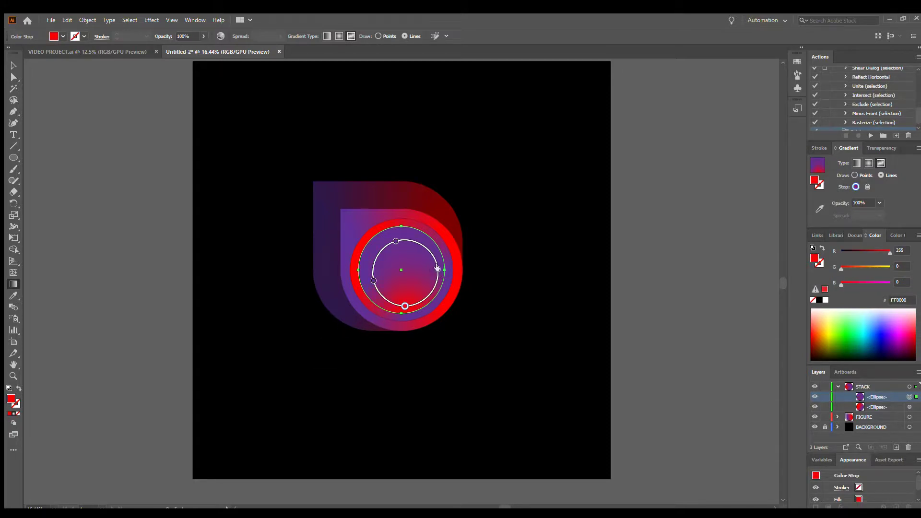
left_click(437, 269)
left_click(355, 283)
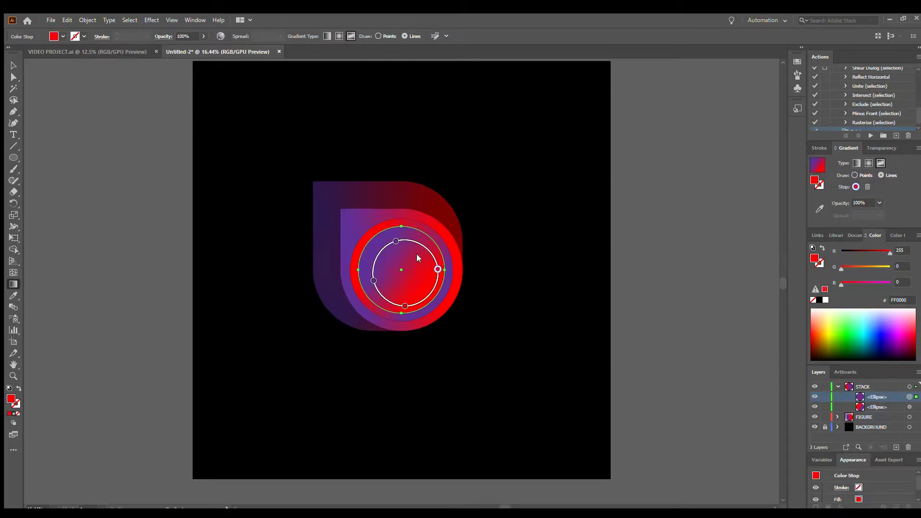
Move the smaller circle's red stops to its upper right and right edge, and its left purple stop lower.
left_click_drag(437, 269, 414, 241)
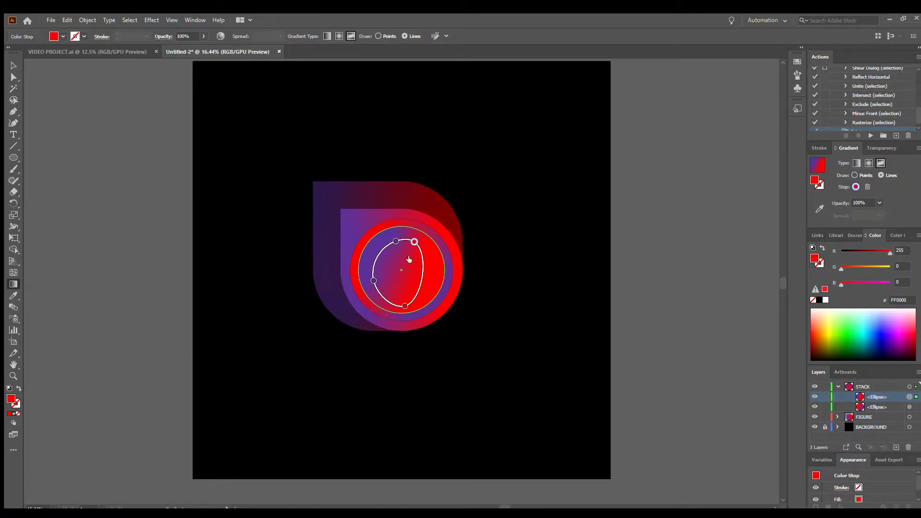
mouse_move(404, 305)
left_mouse_down()
mouse_move(368, 290)
mouse_move(436, 292)
mouse_move(439, 272)
left_mouse_up()
left_click(392, 297)
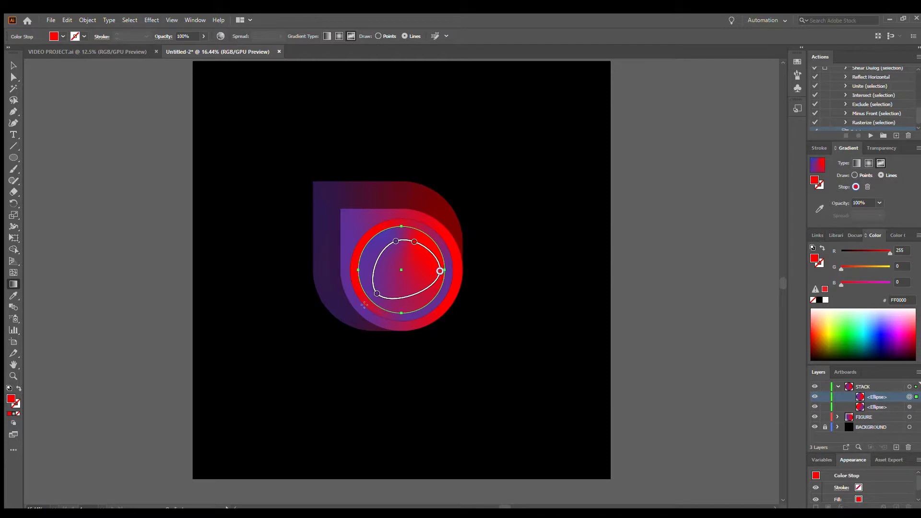
Duplicate the 621 px circle, center the copy on it, and scale the copy down to about 336 px.
key("a")
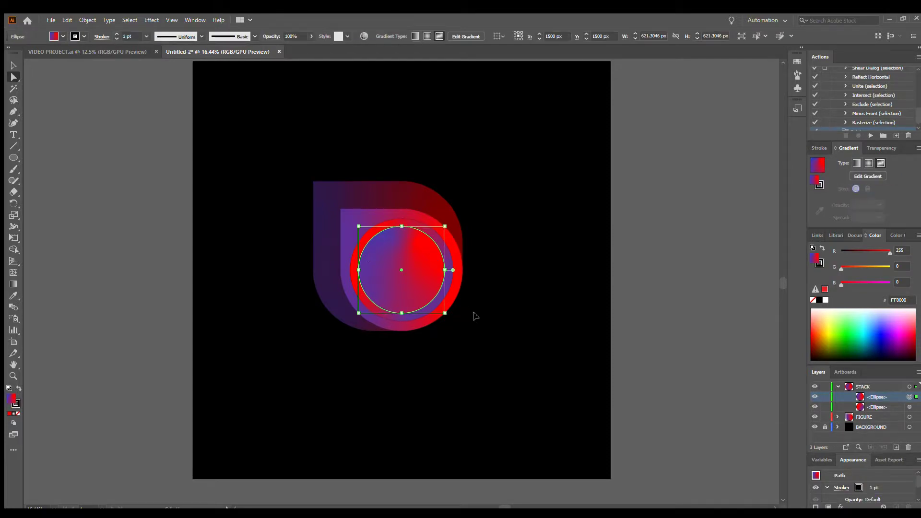
left_click_drag(438, 293, 401, 278)
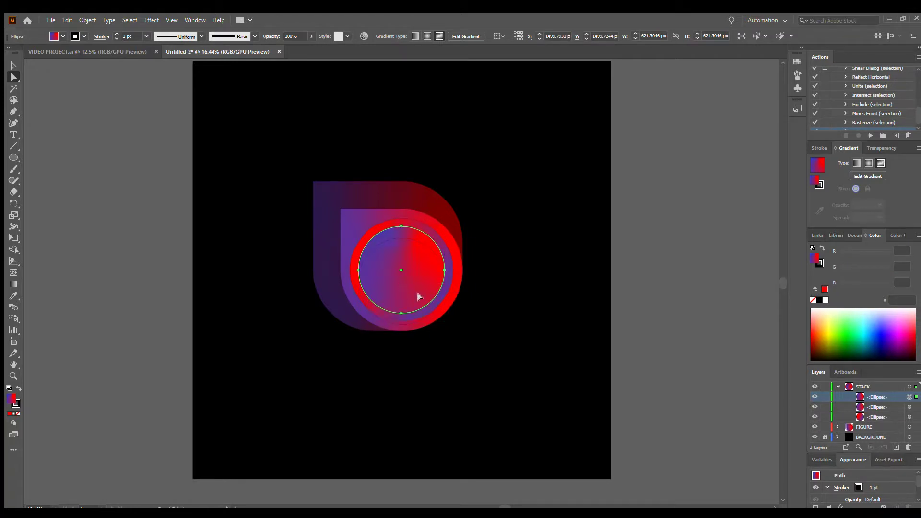
left_click(11, 67)
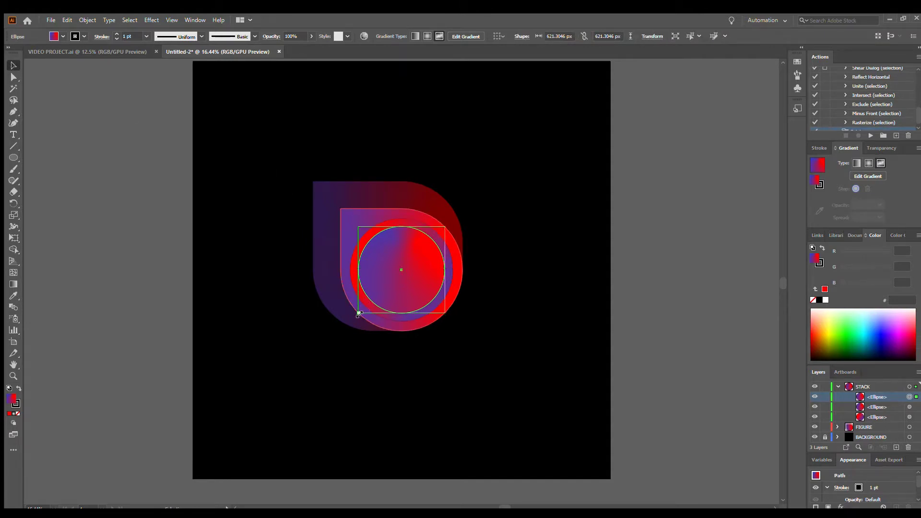
left_click_drag(359, 313, 378, 294)
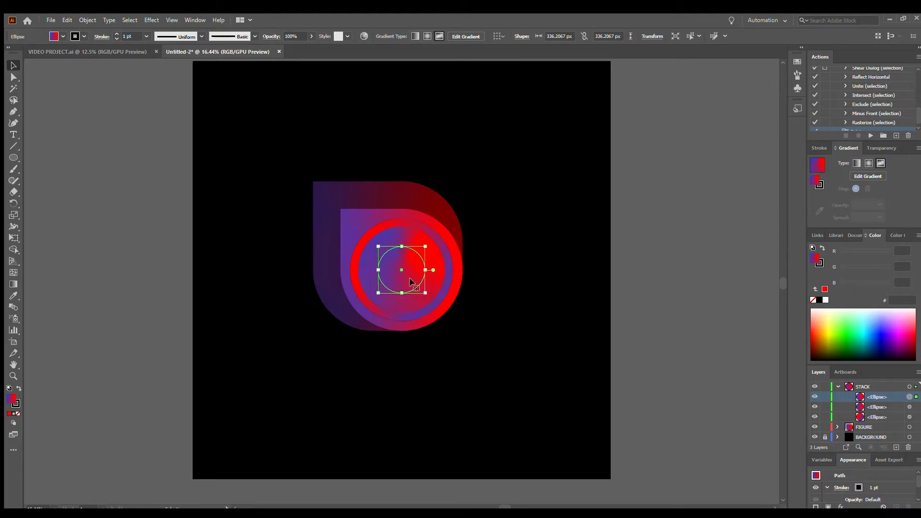
Recolor the innermost circle's gradient with red (FF0000) on the two left stops and purple (662D91) on the two right stops.
key("i")
key("g")
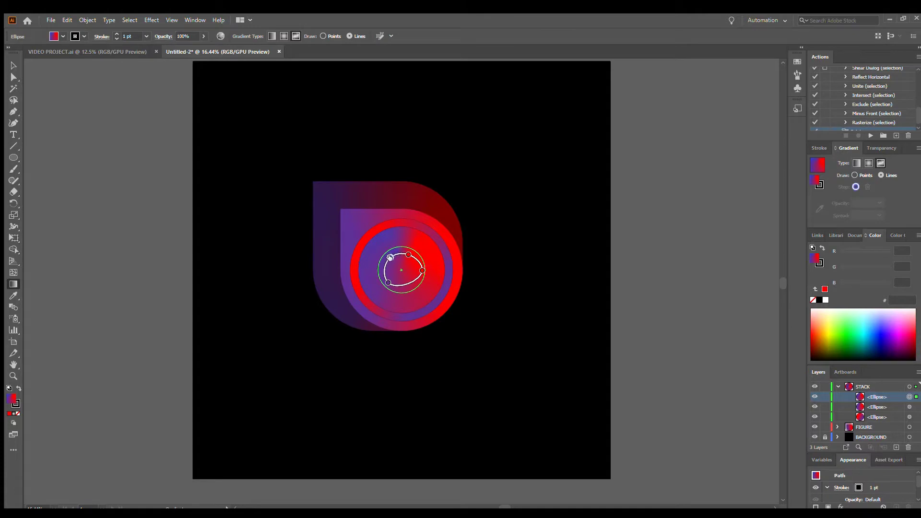
left_click(390, 257)
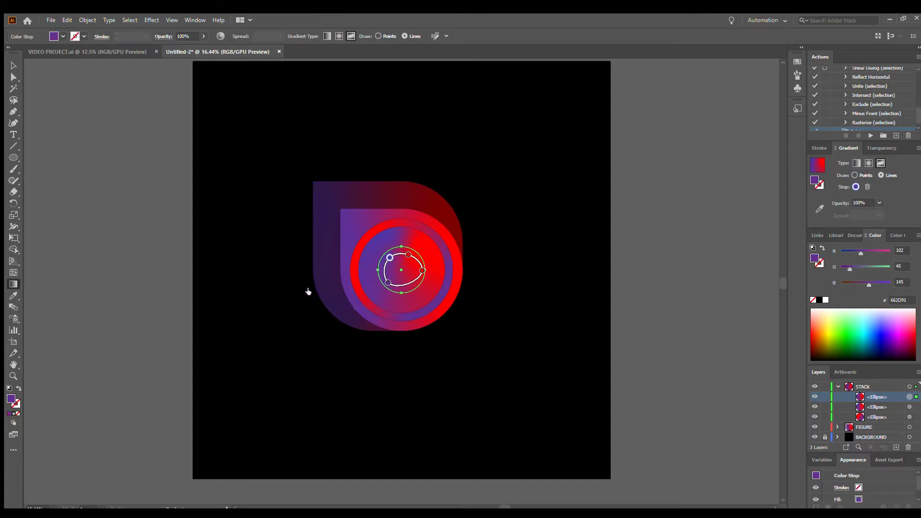
left_click(356, 283)
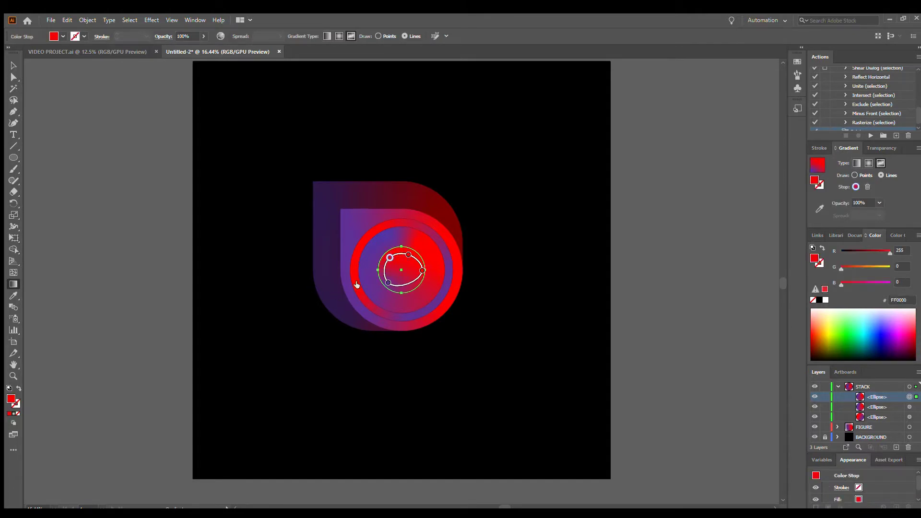
left_click(388, 283)
left_click(407, 255)
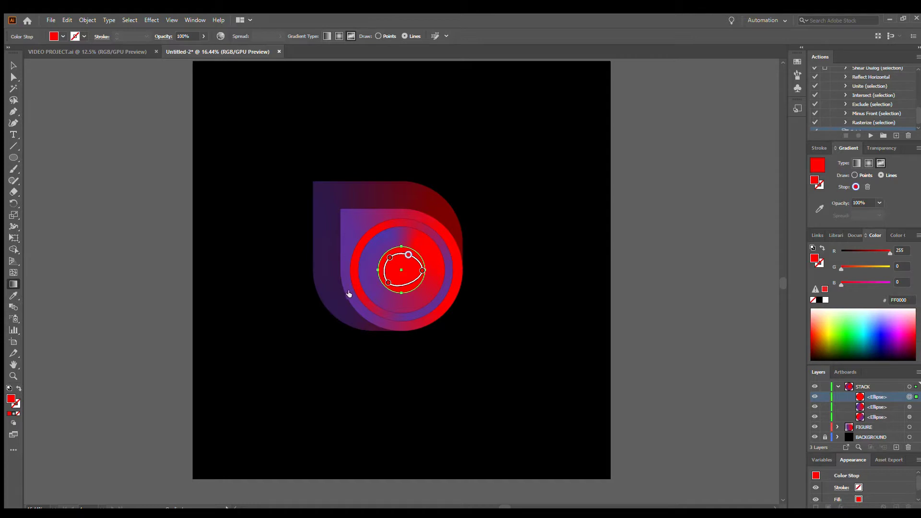
left_click(423, 269)
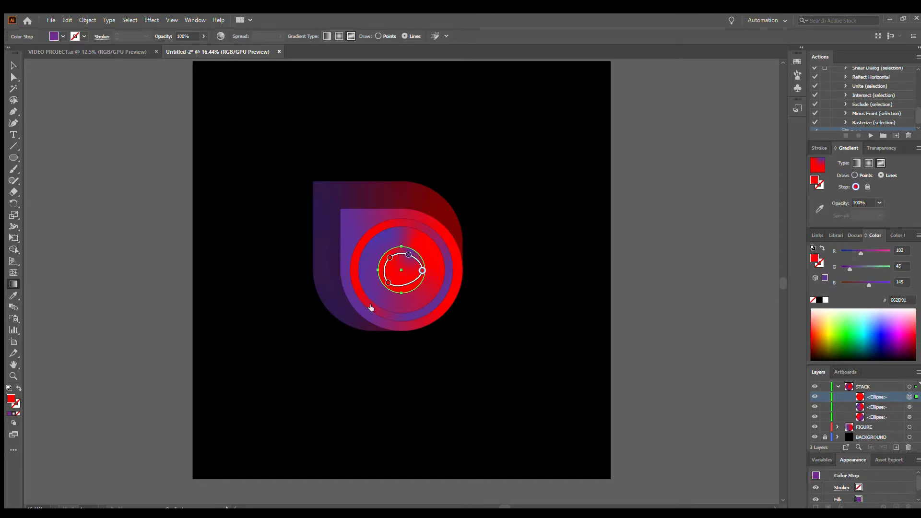
Move the innermost circle's right gradient stop to its bottom edge and deselect the circle.
left_click_drag(422, 271, 404, 287)
left_click(13, 66)
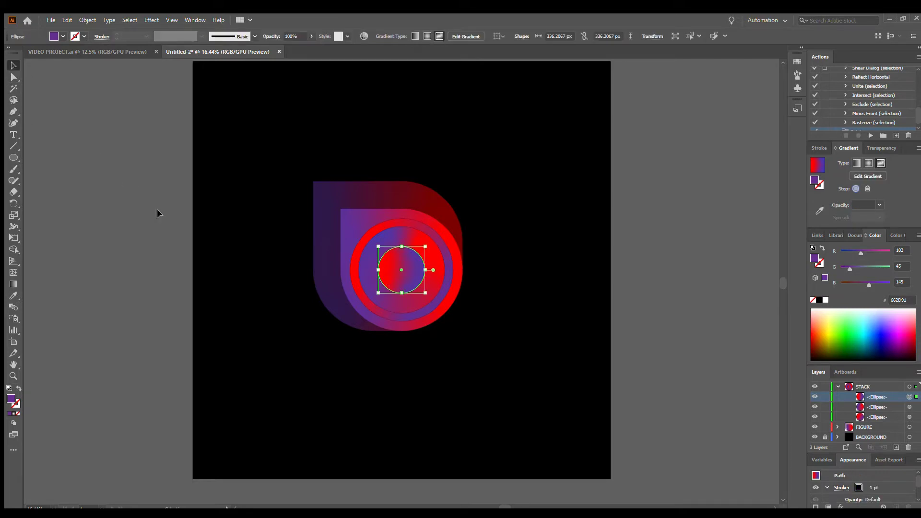
left_click(168, 228)
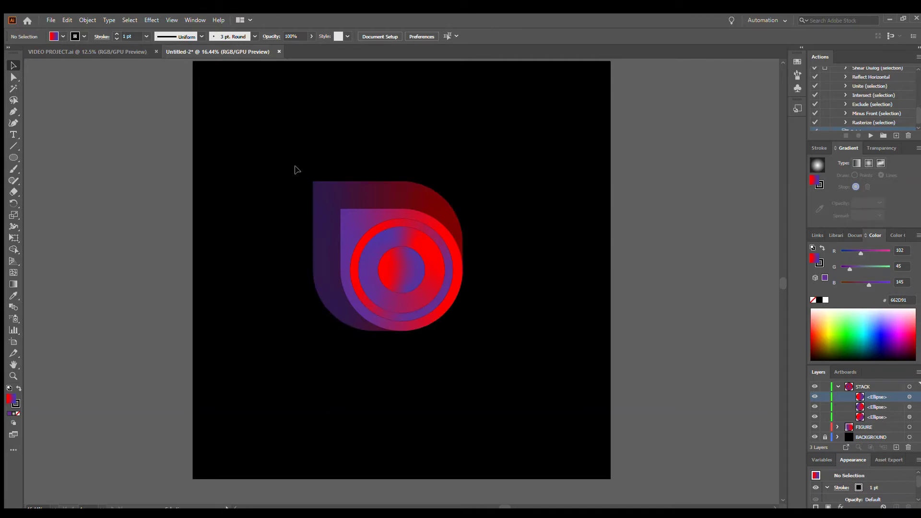
Try to stretch the translucent larger teardrop's pointed anchor out to the artboard's upper-left corner and pull it back nearer the shape.
left_click(336, 193)
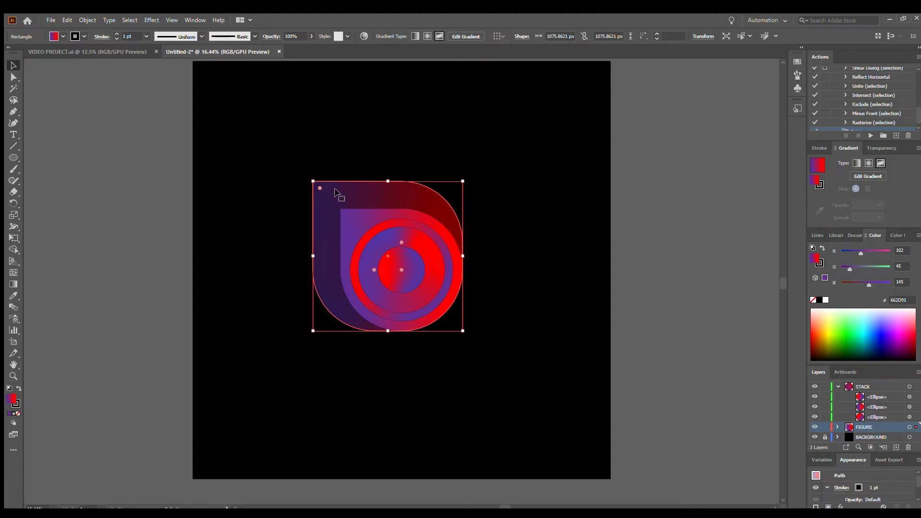
key("a")
left_click(312, 181)
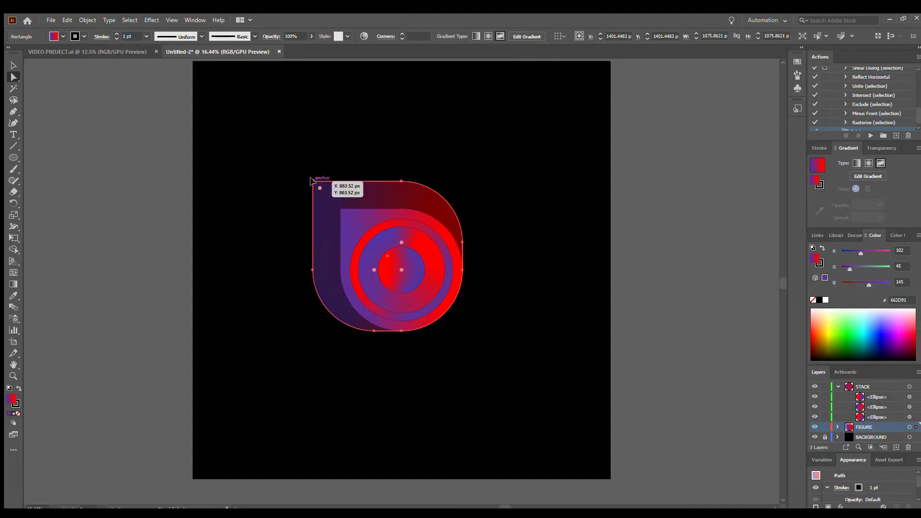
left_click_drag(311, 181, 194, 151)
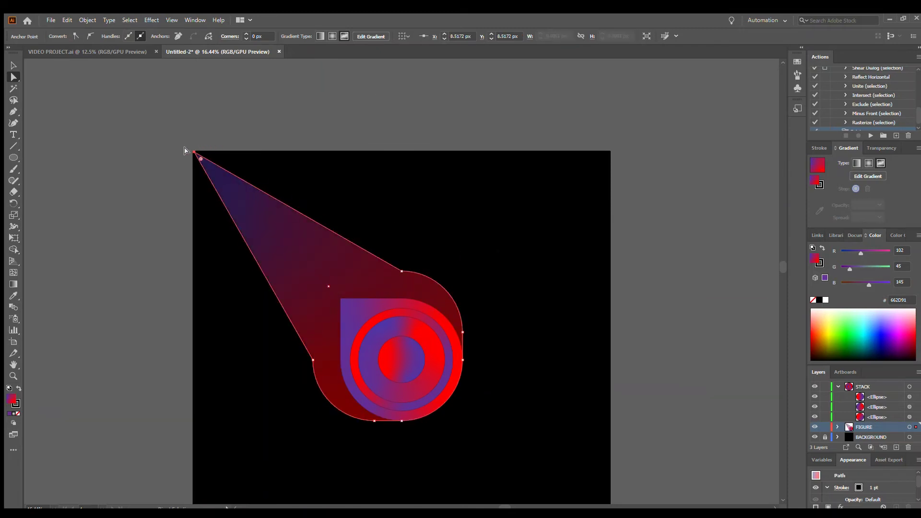
left_click_drag(195, 152, 312, 205)
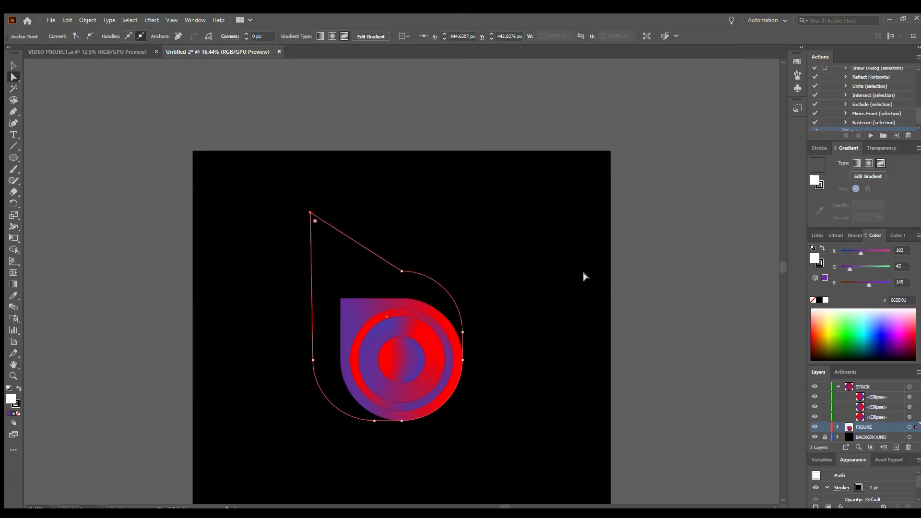
Undo the anchor moves on the translucent larger teardrop and deselect it.
key("ctrl+z")
key("ctrl+z")
key("ctrl+z")
key("ctrl+z")
key("ctrl+z")
key("ctrl+z")
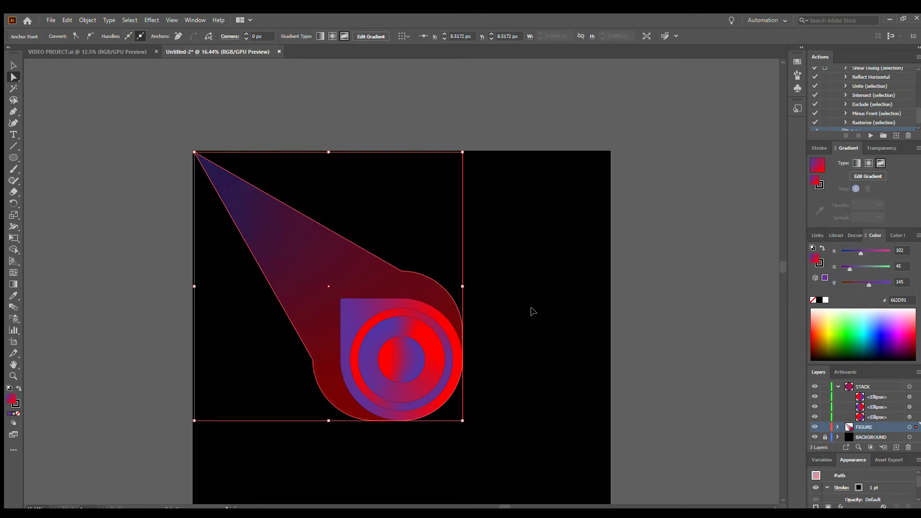
scroll(518, 325, "down", 5)
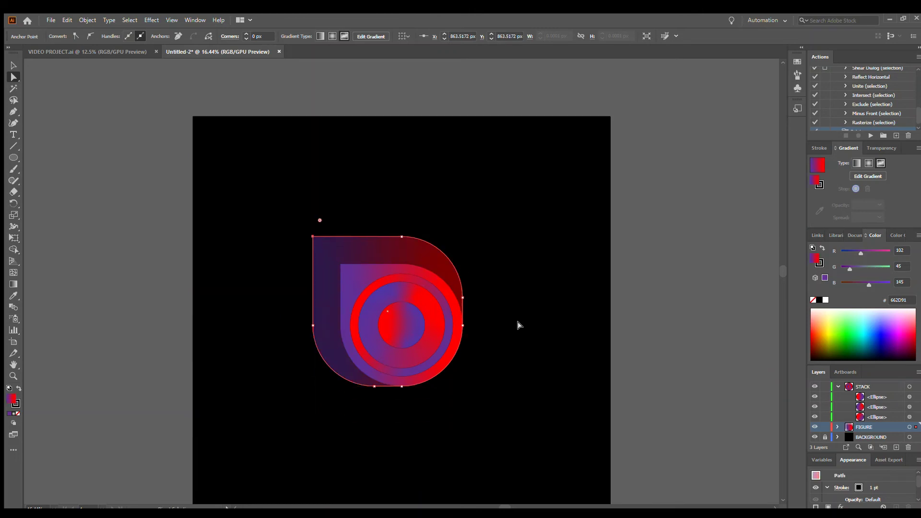
scroll(510, 333, "up", 1)
left_click(515, 334)
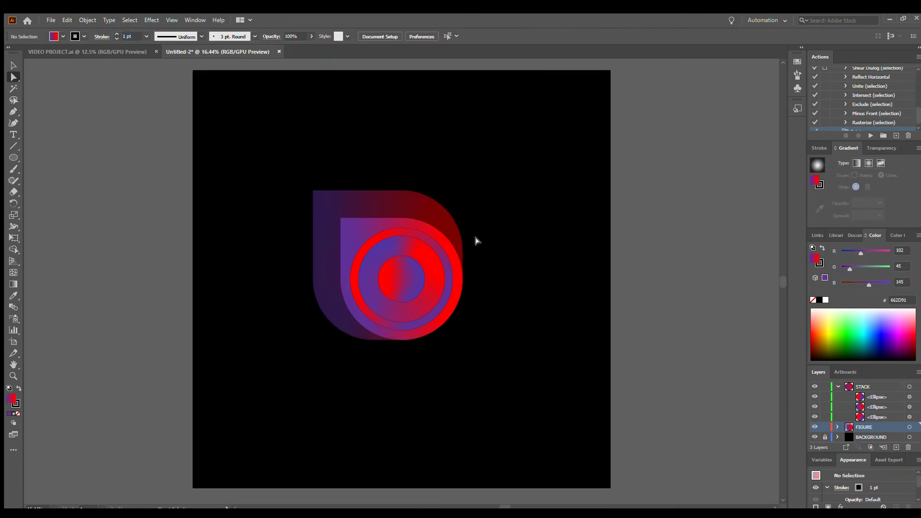